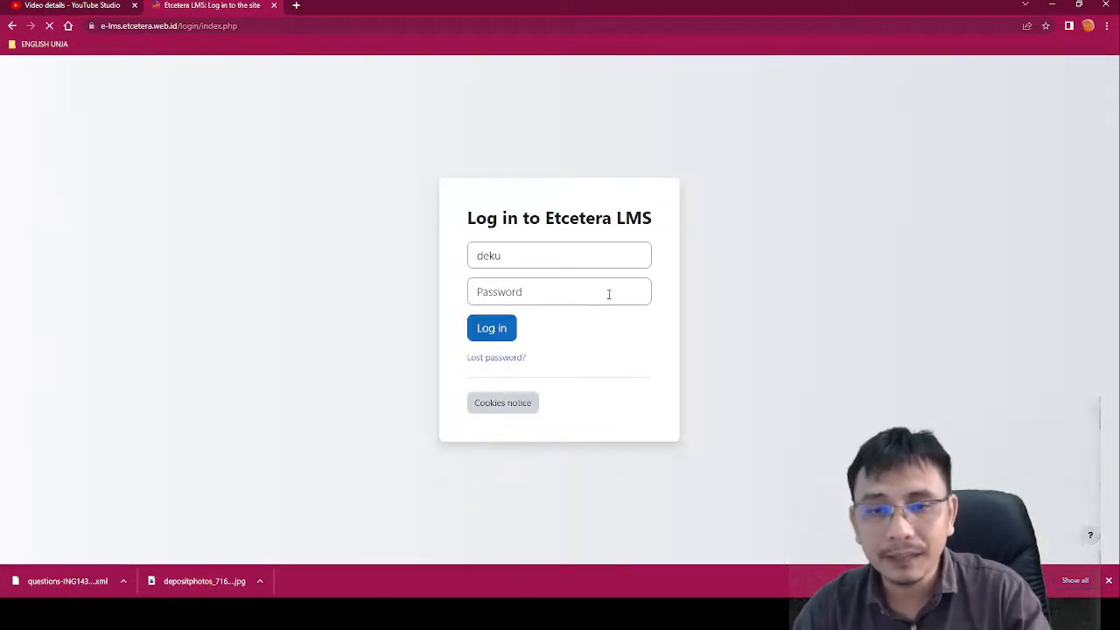
- Enter the account password and log in to Etcetera LMS
left_click(608, 293)
type("•••••••")
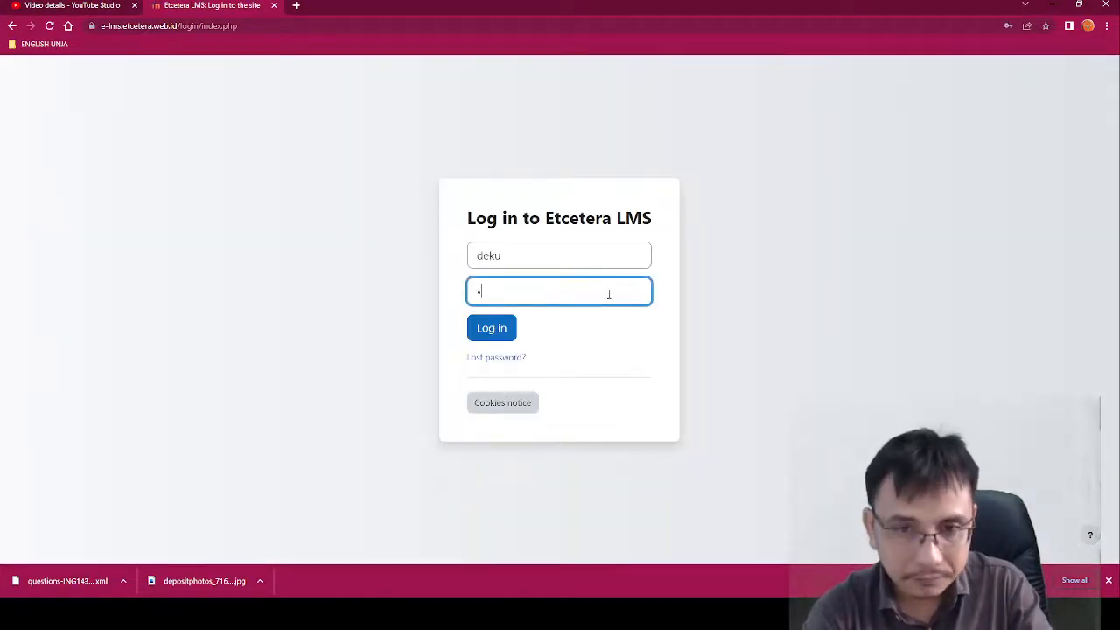
type("••")
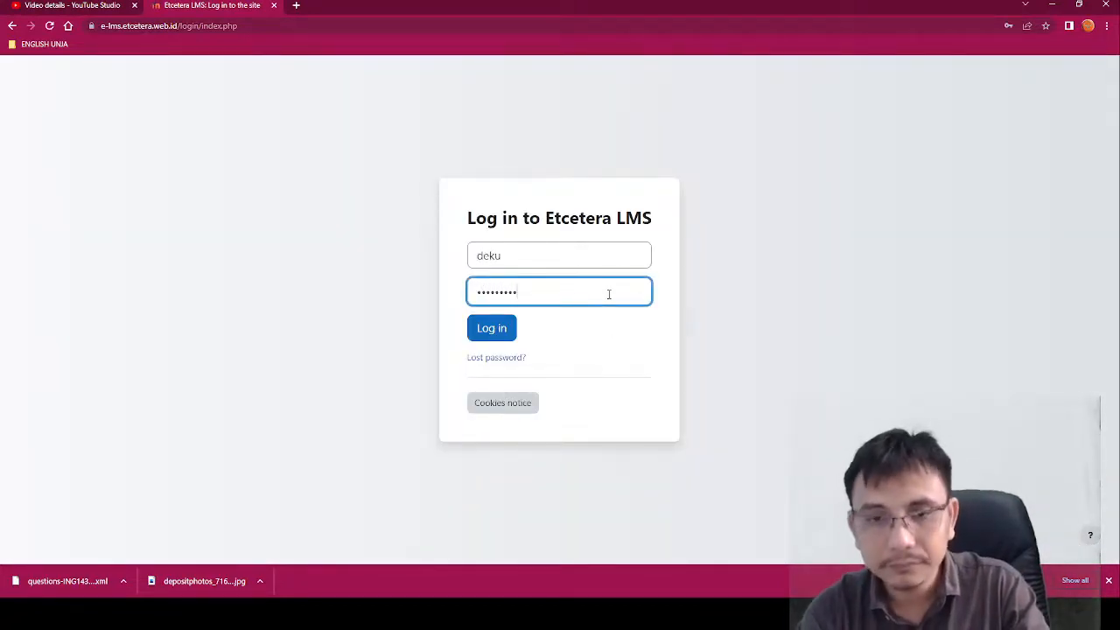
key("Return")
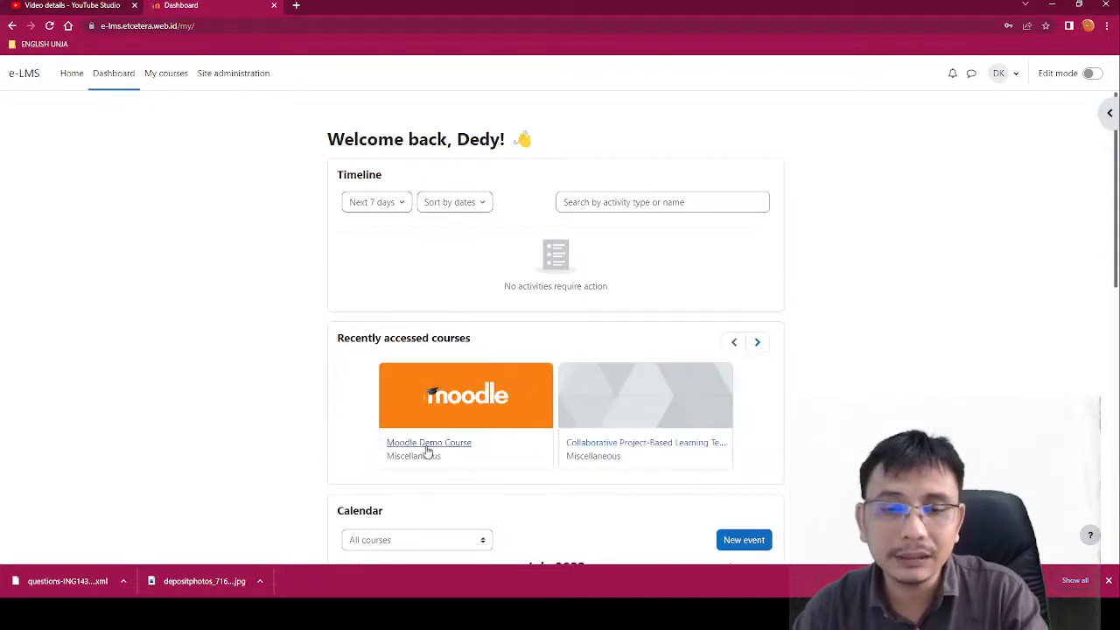
- Open the Moodle Demo Course and turn on edit mode
left_click(427, 450)
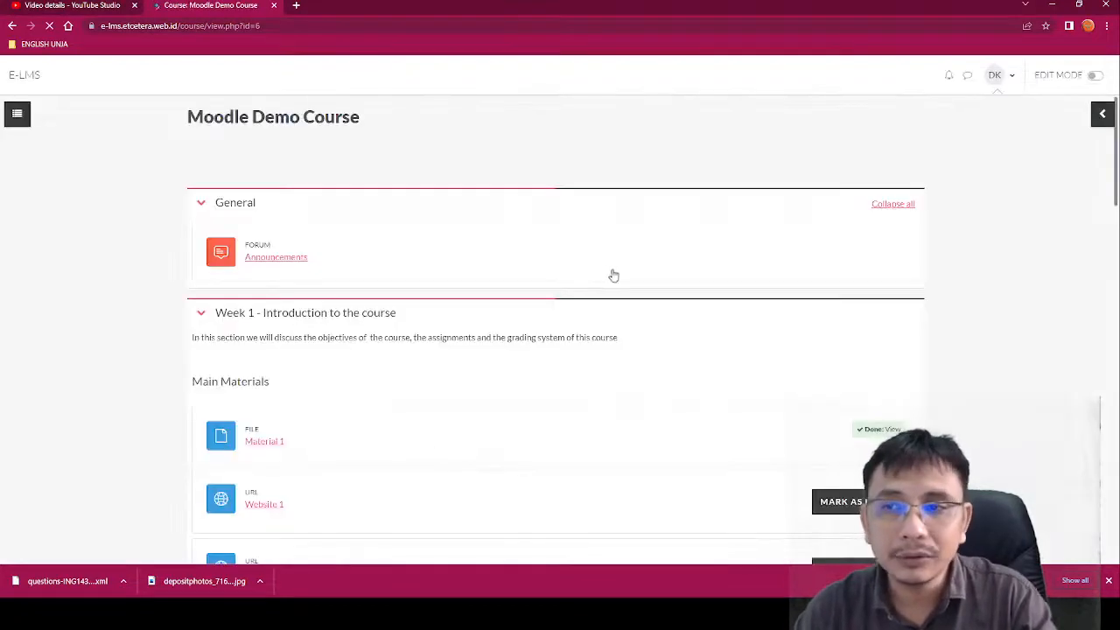
scroll(979, 255, "down", 5)
scroll(980, 255, "up", 5)
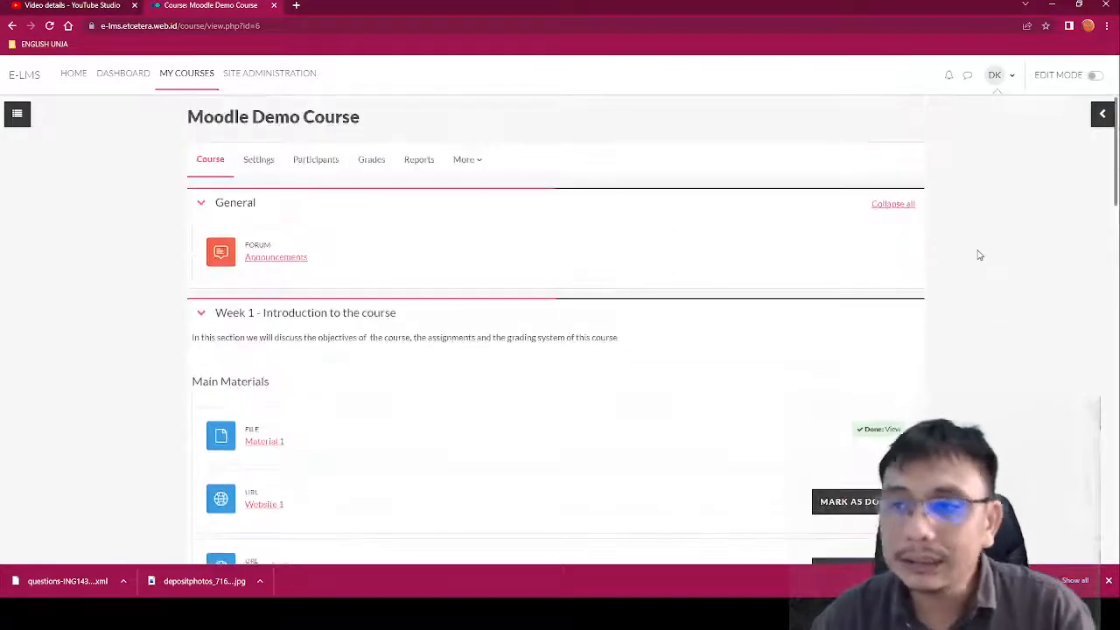
left_click(1095, 77)
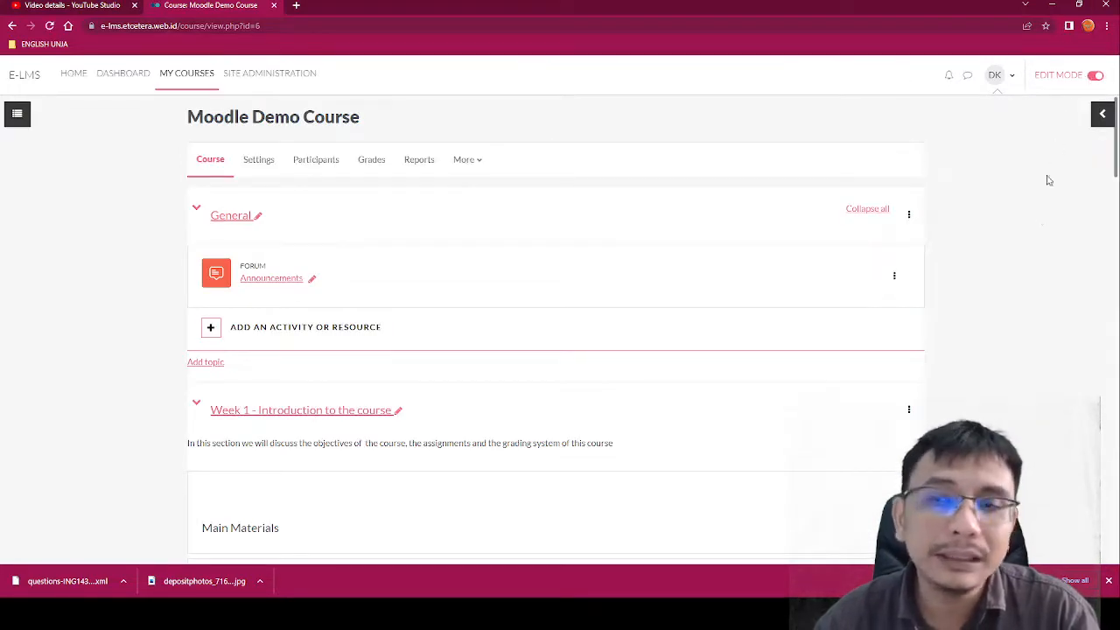
- Start adding a new Forum activity to the Week 3 - Morphology section
scroll(1028, 166, "down", 3)
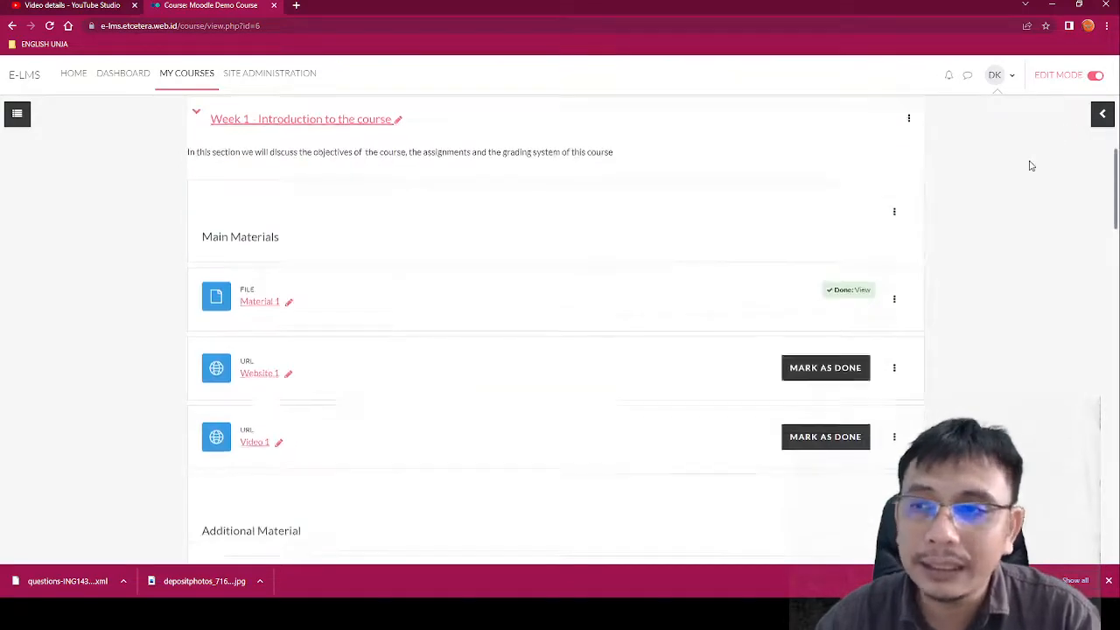
scroll(1030, 166, "up", 3)
scroll(1029, 165, "down", 4)
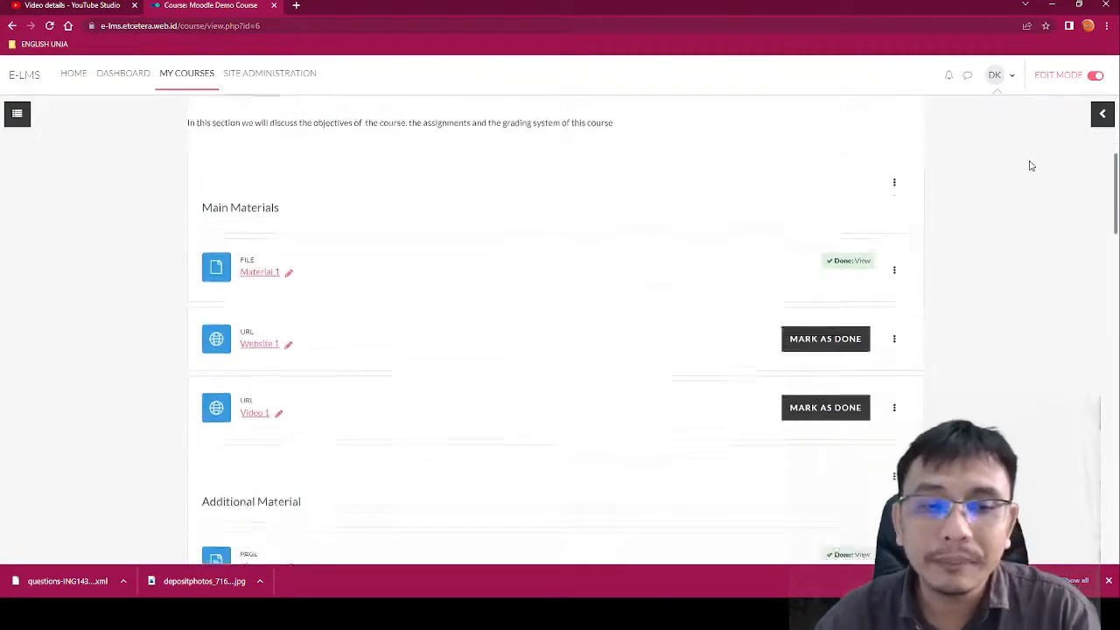
scroll(1029, 166, "down", 10)
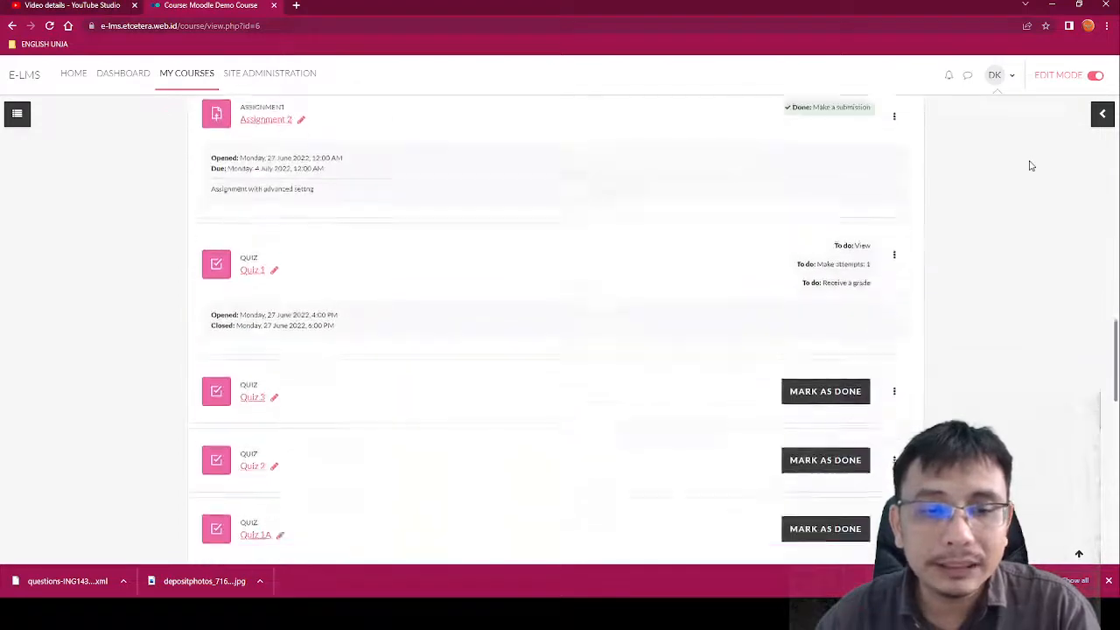
scroll(1030, 165, "down", 8)
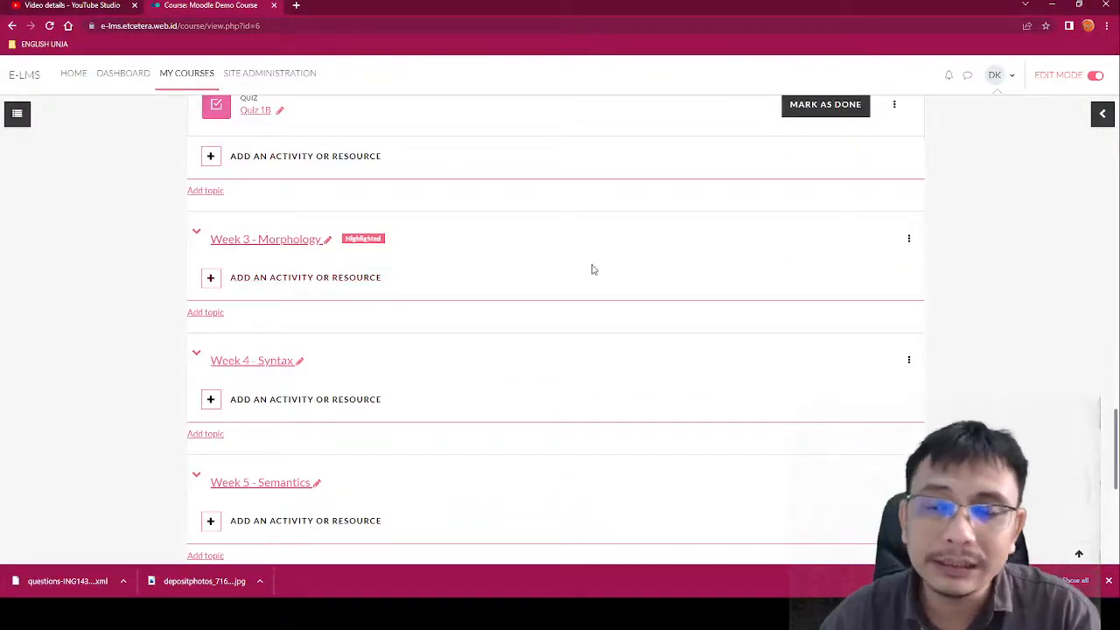
left_click(355, 287)
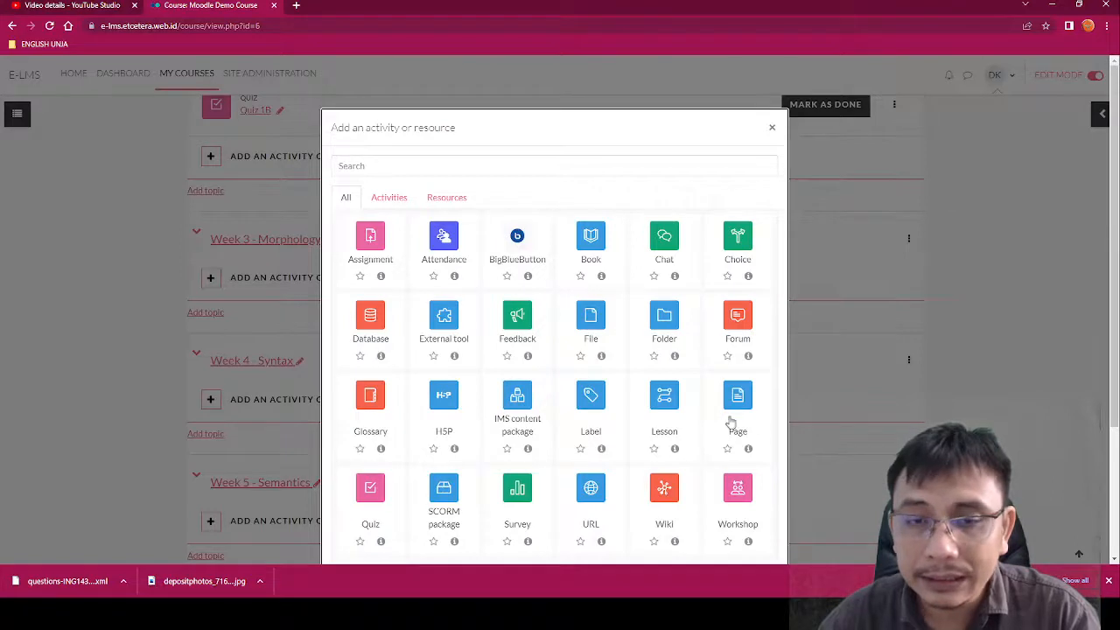
scroll(731, 420, "down", 1)
scroll(731, 420, "up", 1)
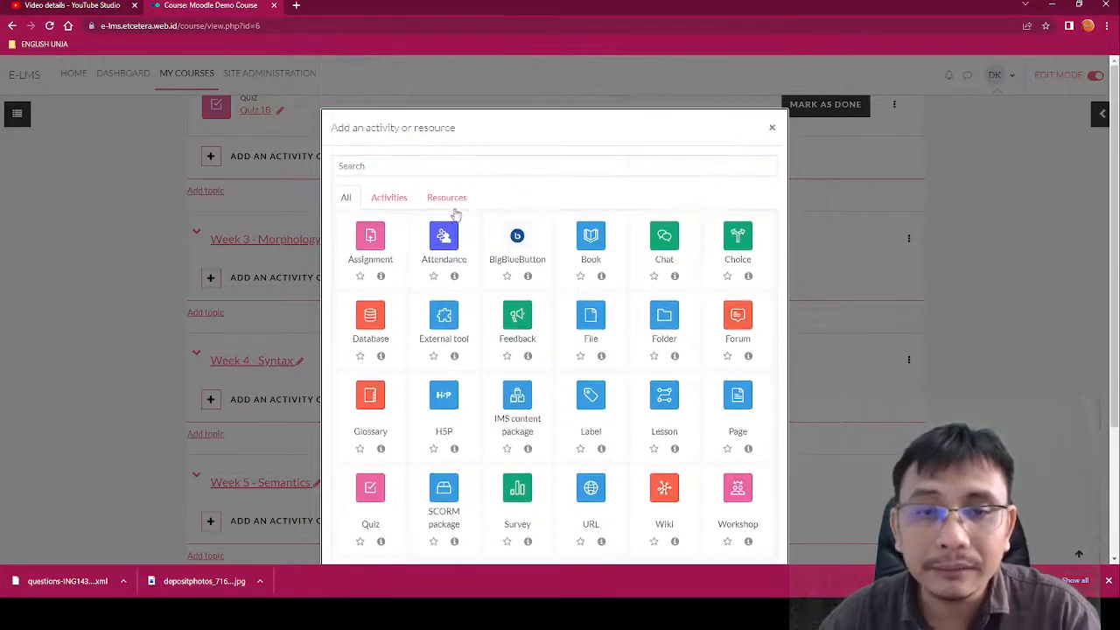
left_click(408, 199)
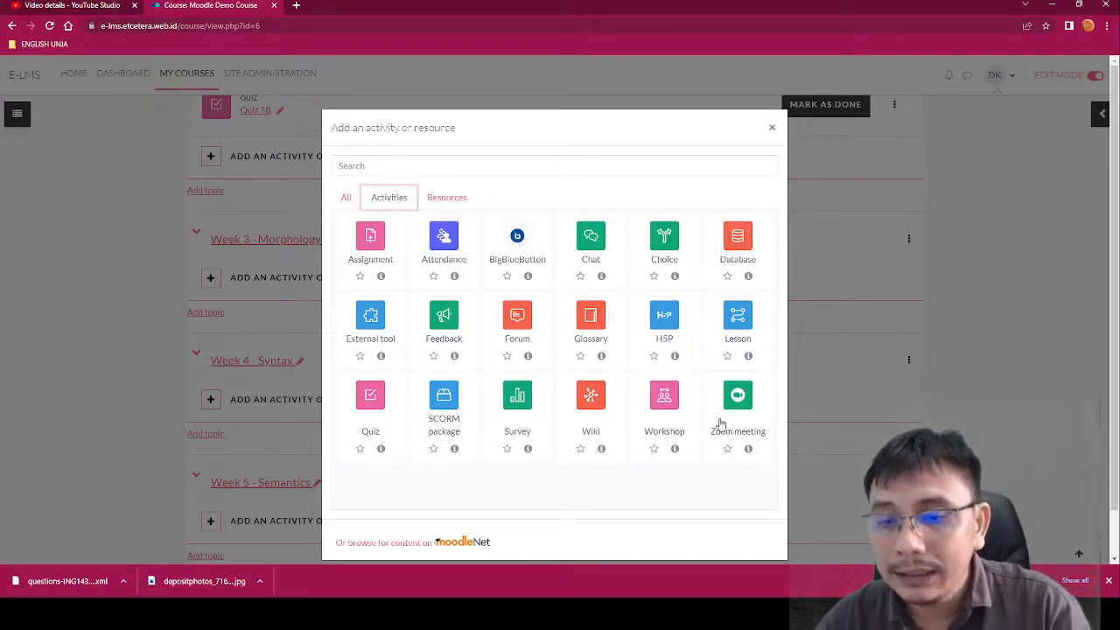
left_click(523, 325)
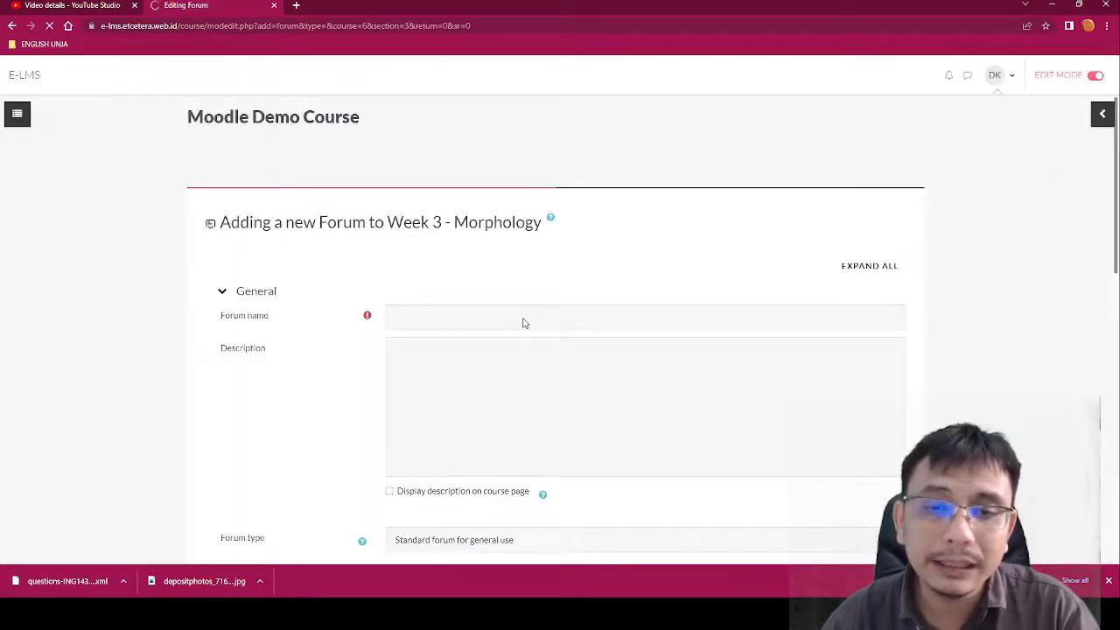
- Name the new forum "Discussion 1"
left_click(523, 317)
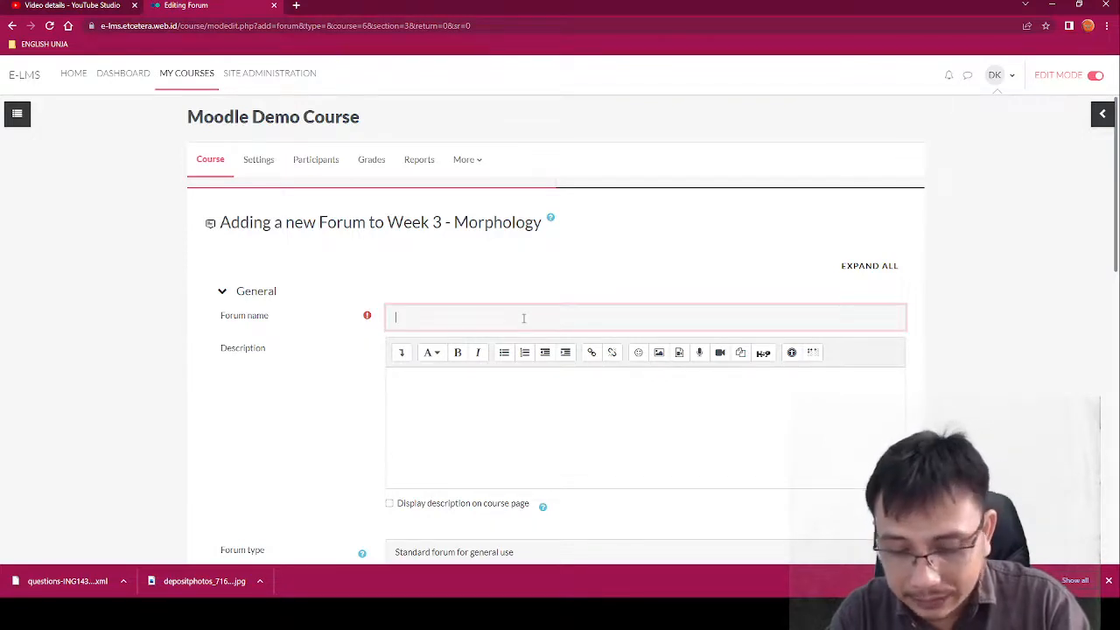
type("Disc")
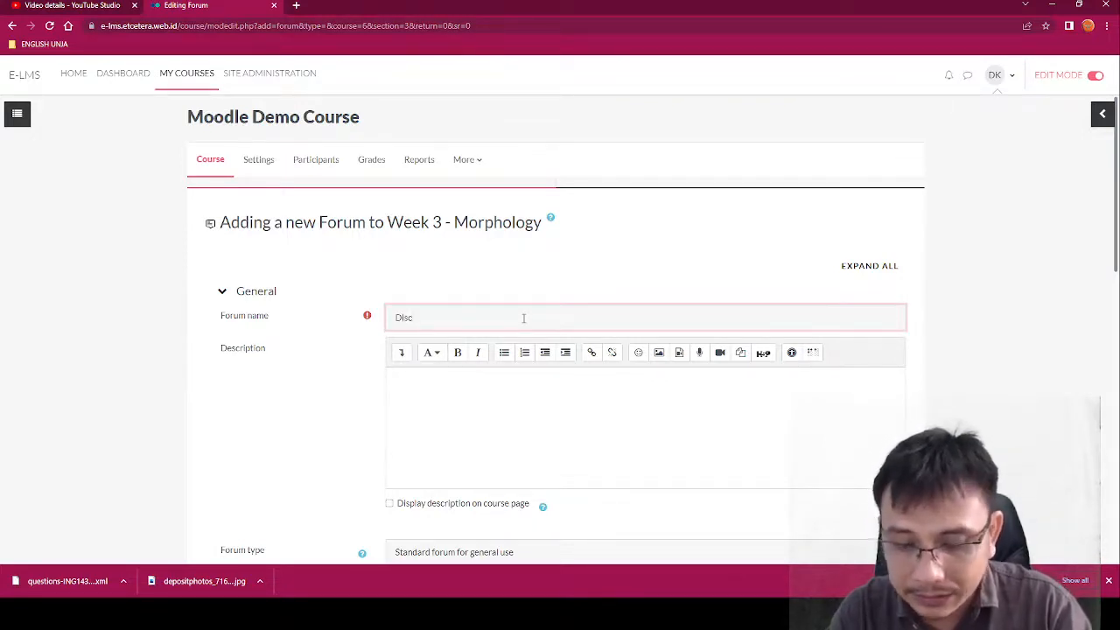
type("uss")
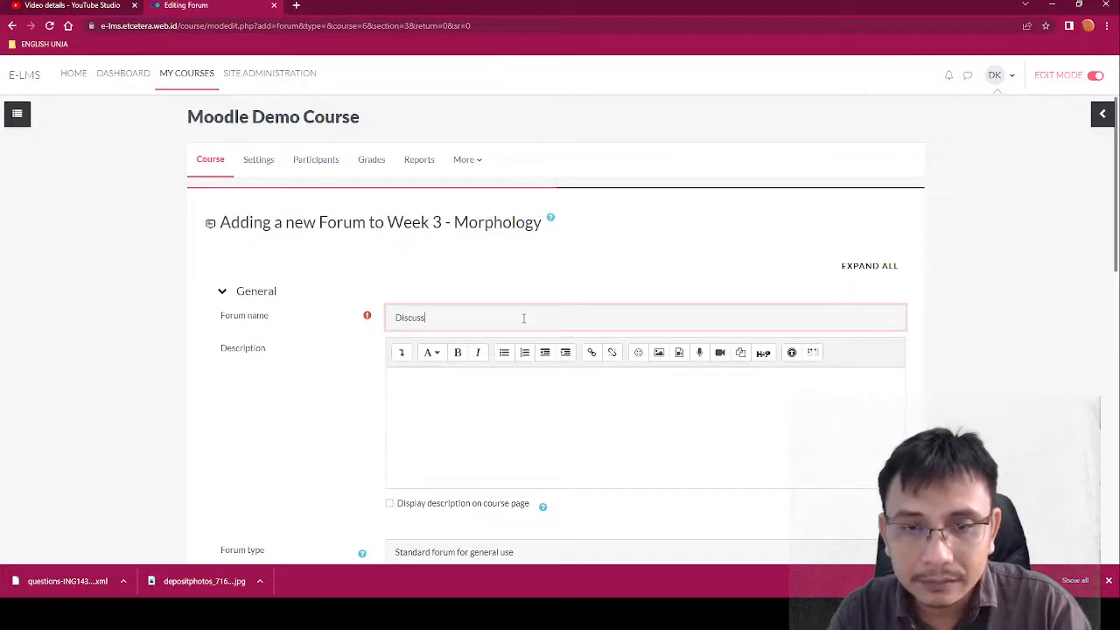
type("ion 1")
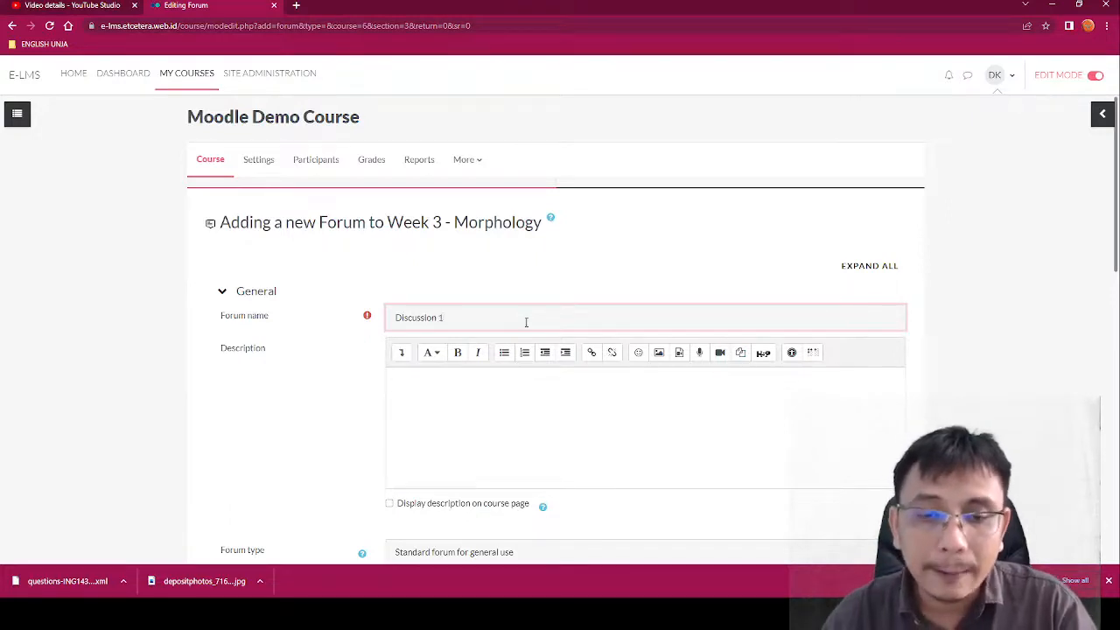
- Begin the forum description with the line "Answer the following questions:"
scroll(523, 318, "down", 2)
left_click(516, 254)
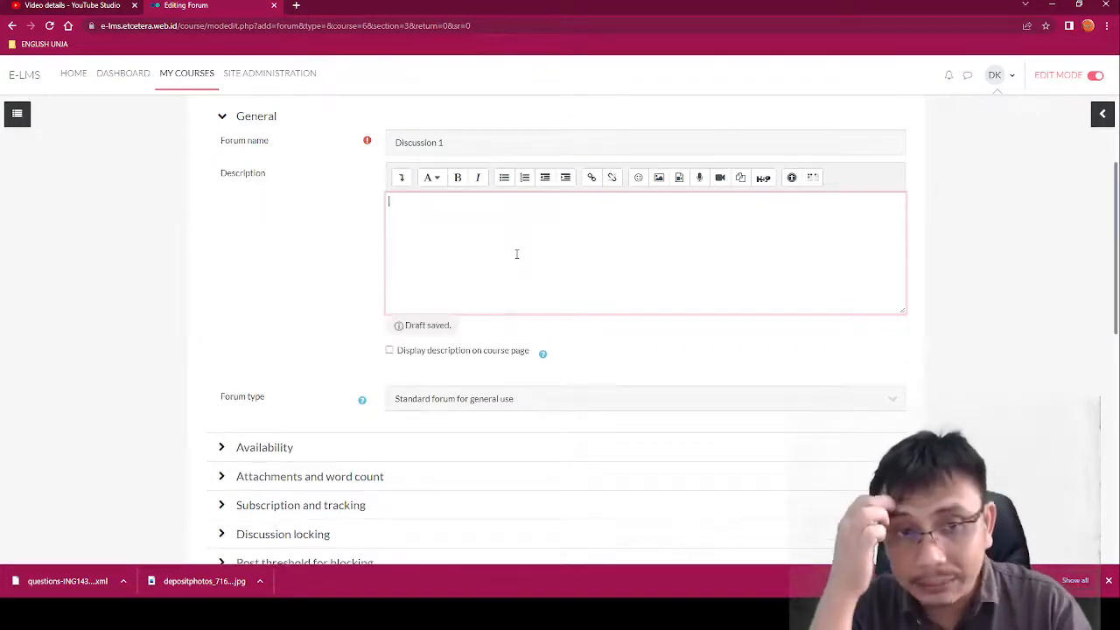
left_click(516, 254)
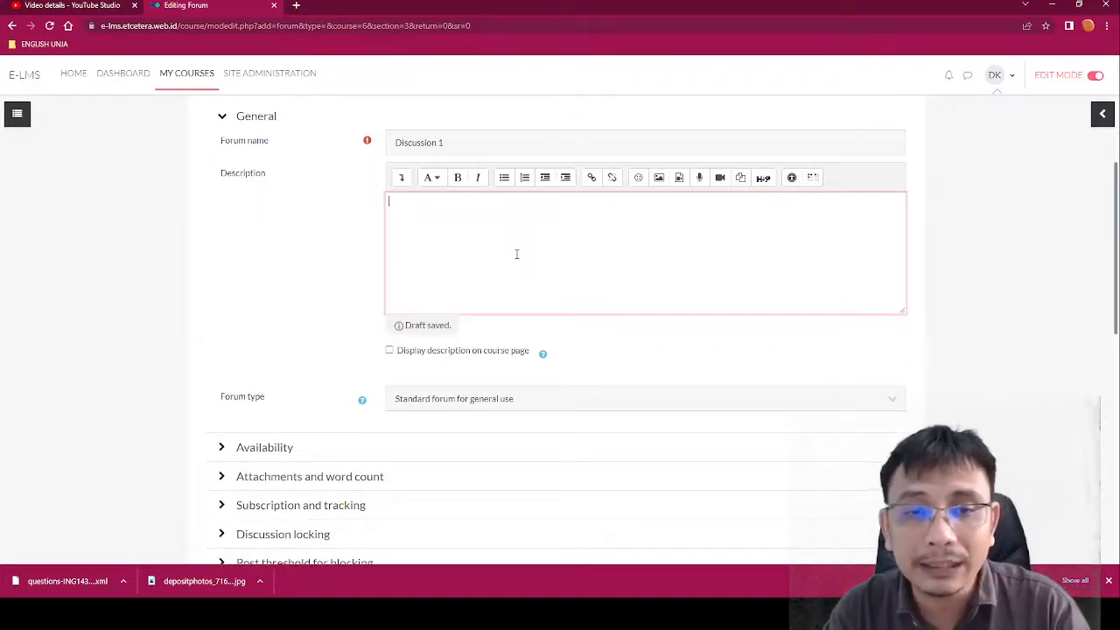
type("Answer the")
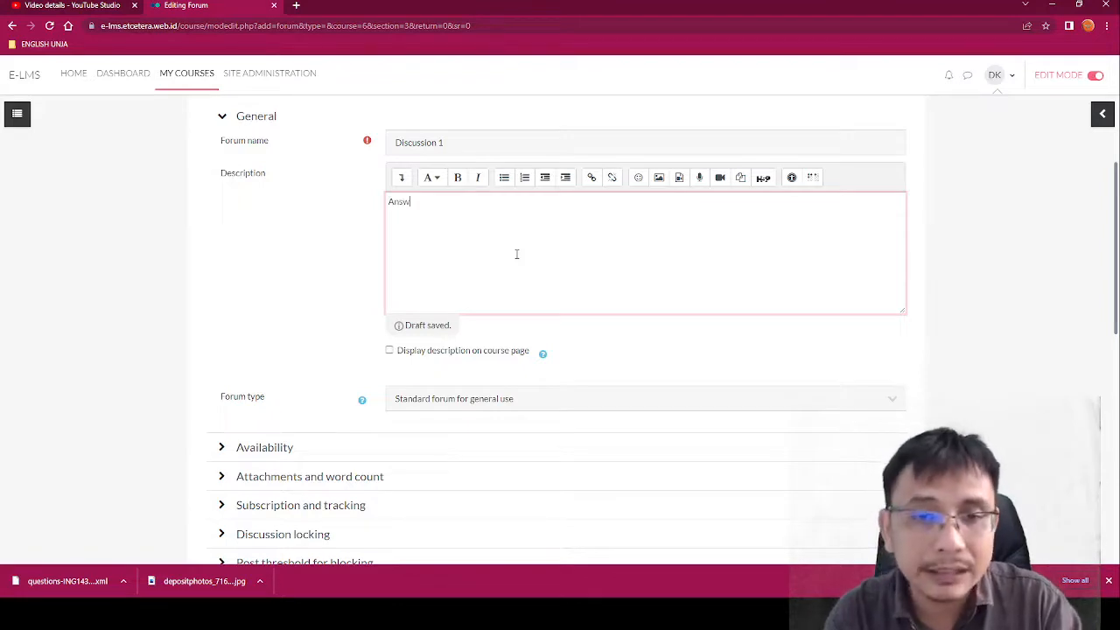
type(" followo")
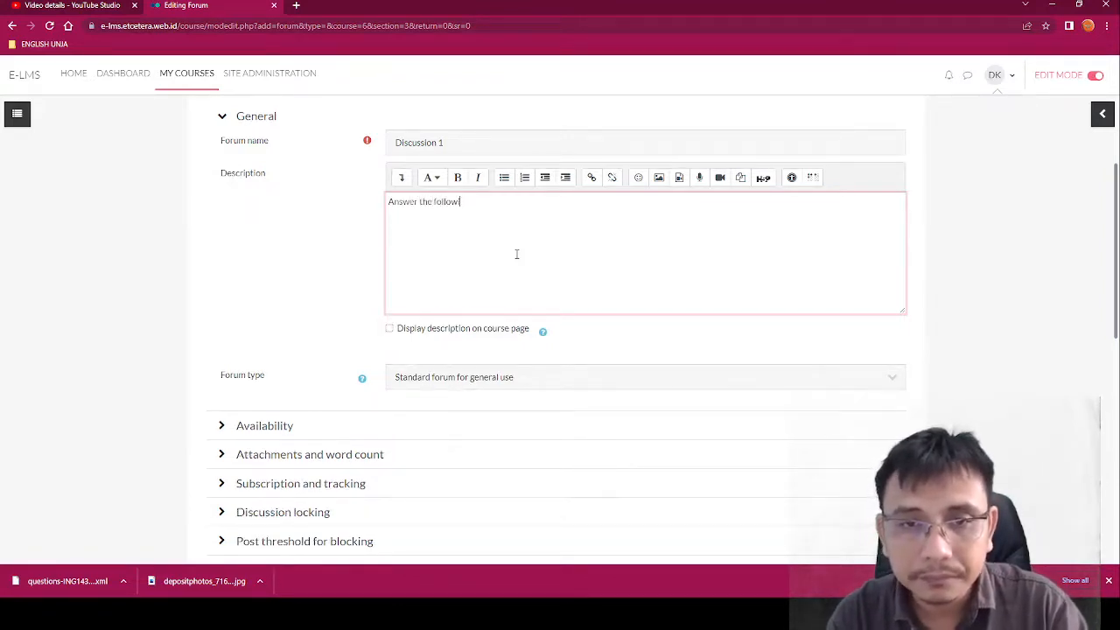
type("ing questions:")
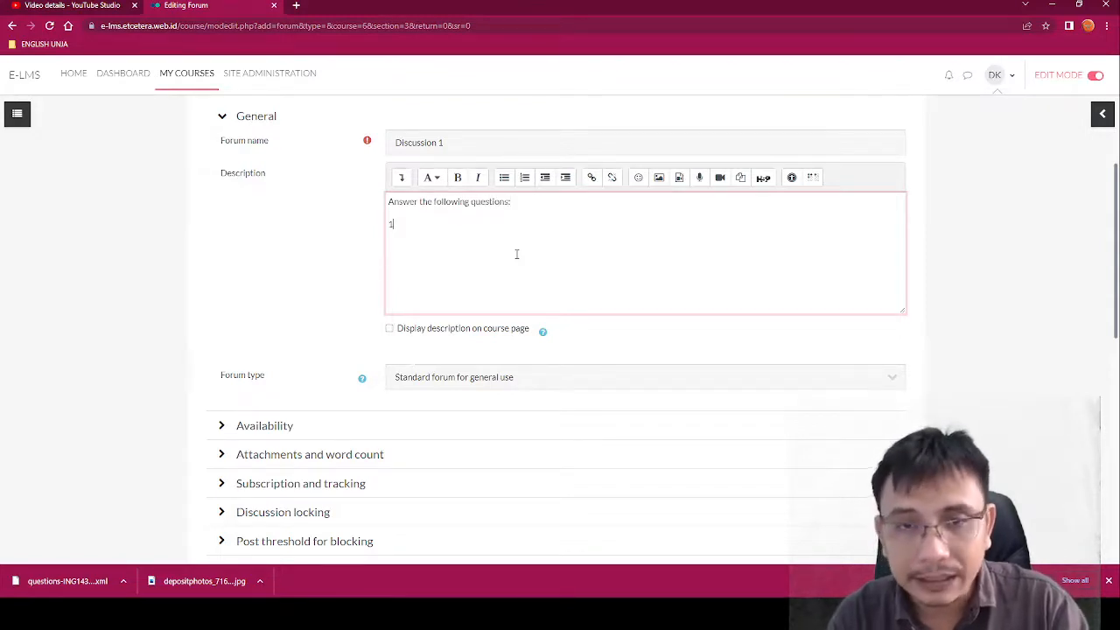
- Add a numbered list to the description with the questions "What is your hobby?" and "Why do you like it"
left_click(524, 178)
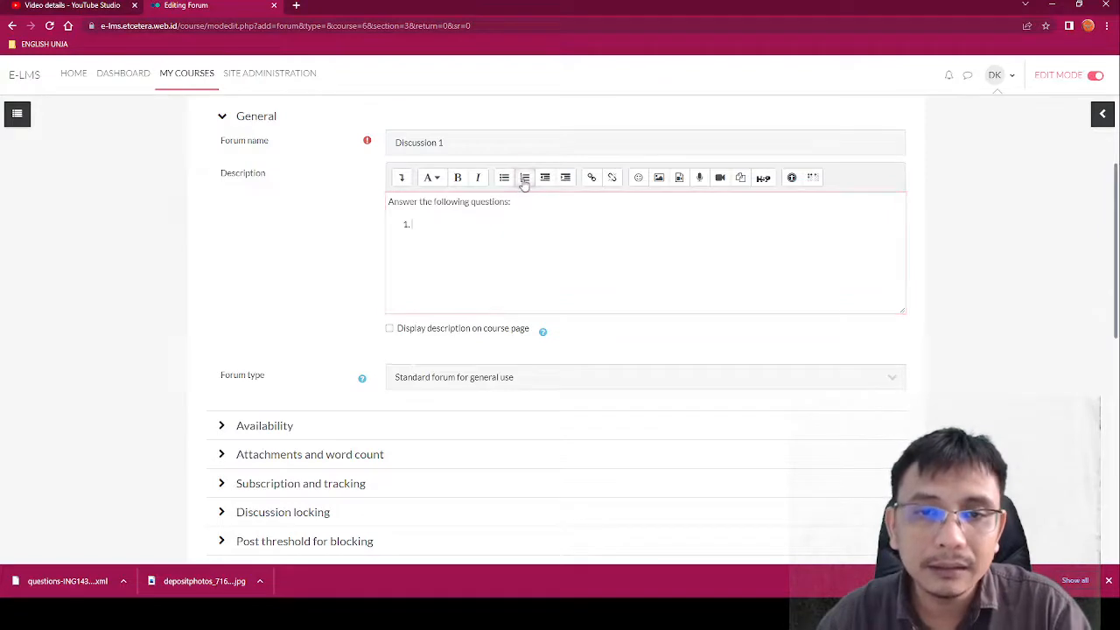
type("What is")
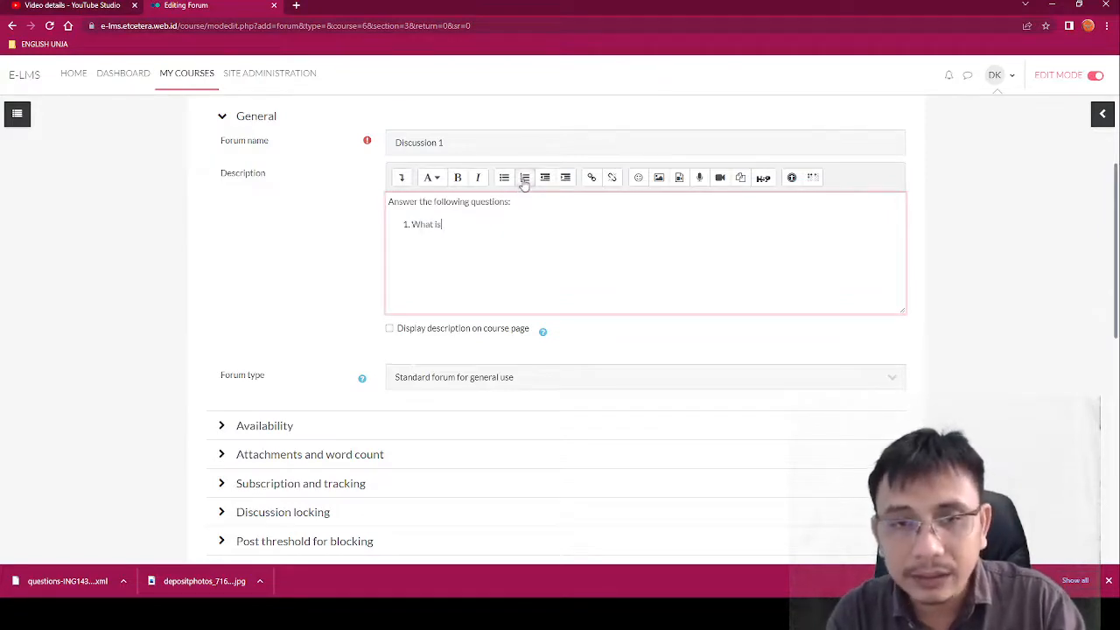
type(" your hop")
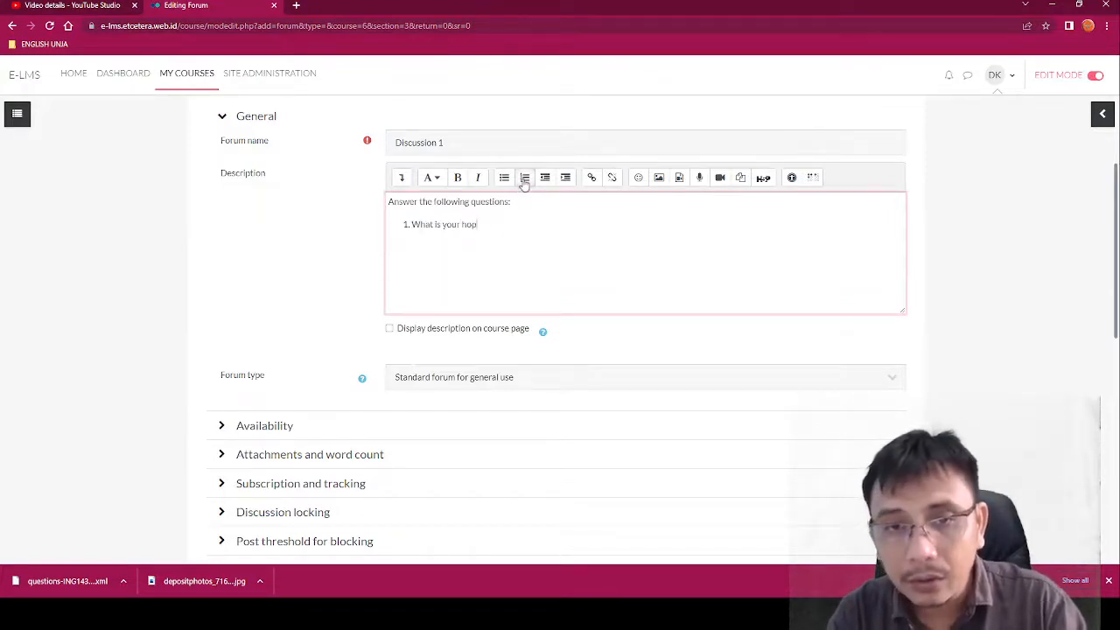
key("BackSpace")
type("bby?")
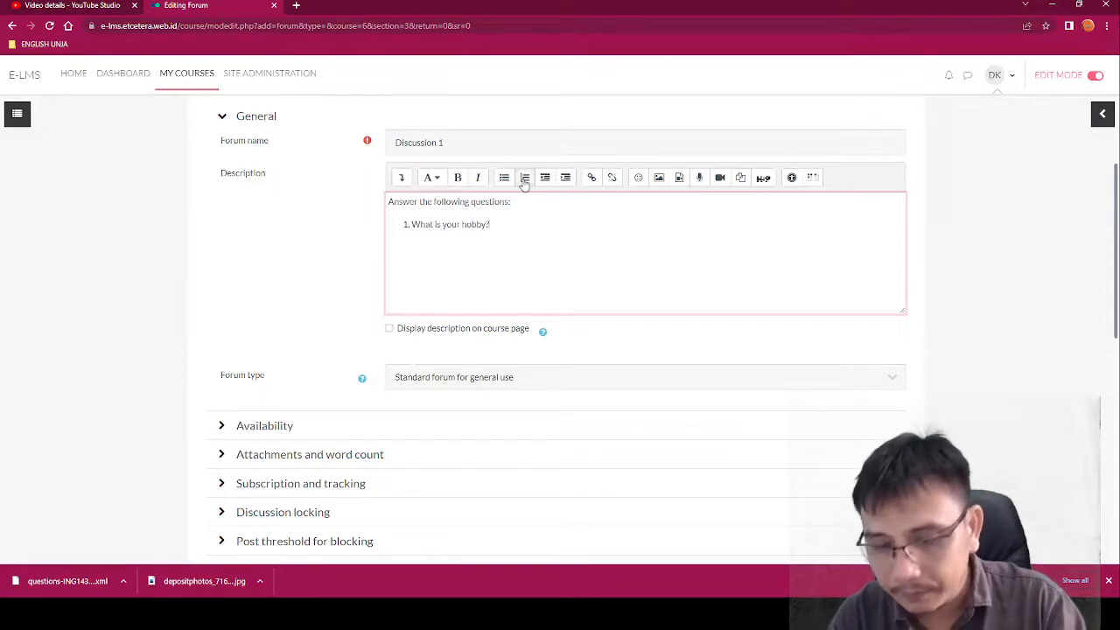
key("Return")
type("What")
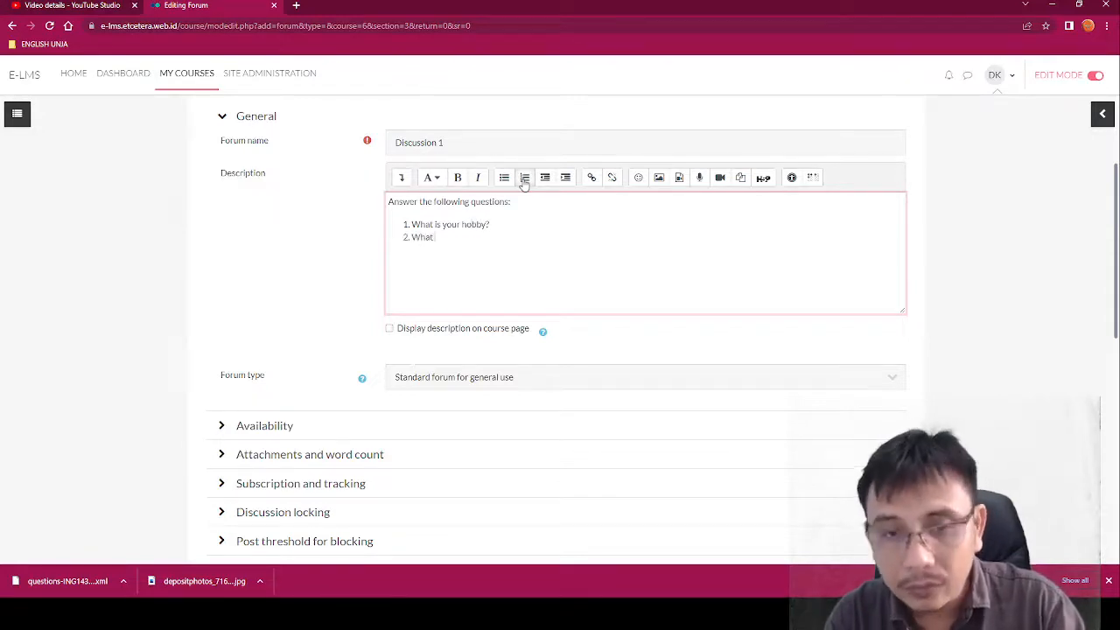
key("BackSpace")
key("BackSpace")
type("y do y")
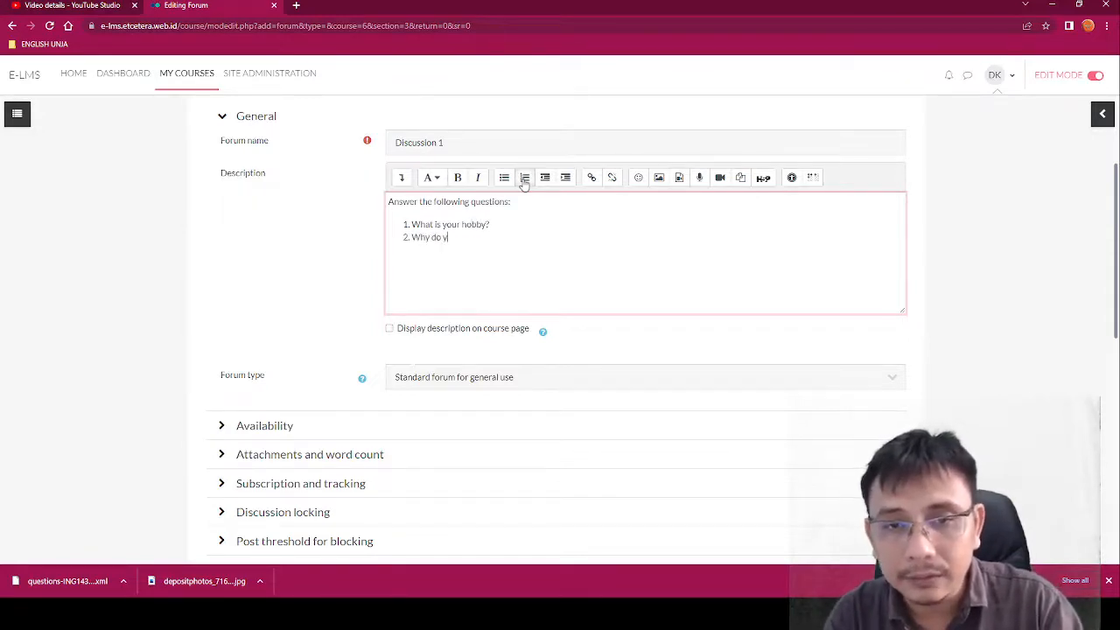
type("ou like it")
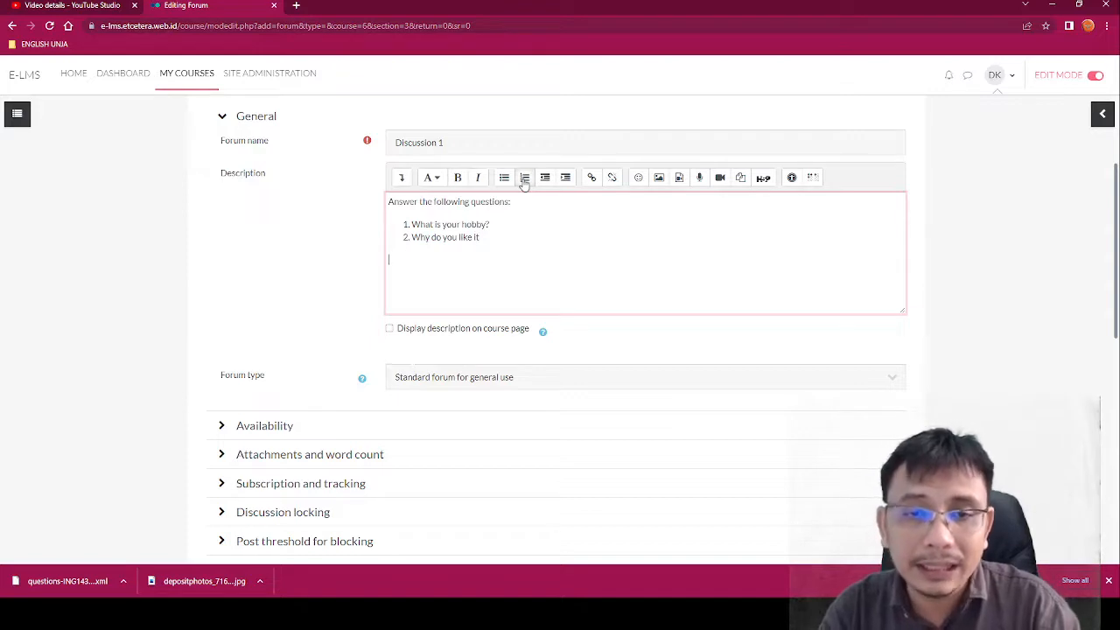
- Add the closing line "After that reply your friends' questions" below the numbered list in the forum description
type("After")
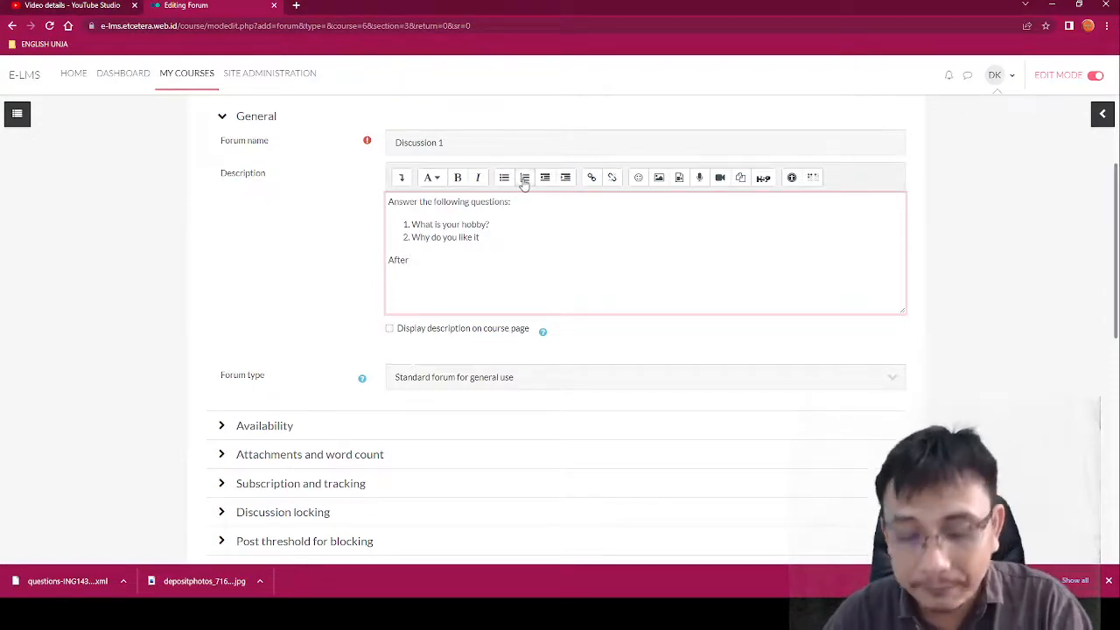
type("that")
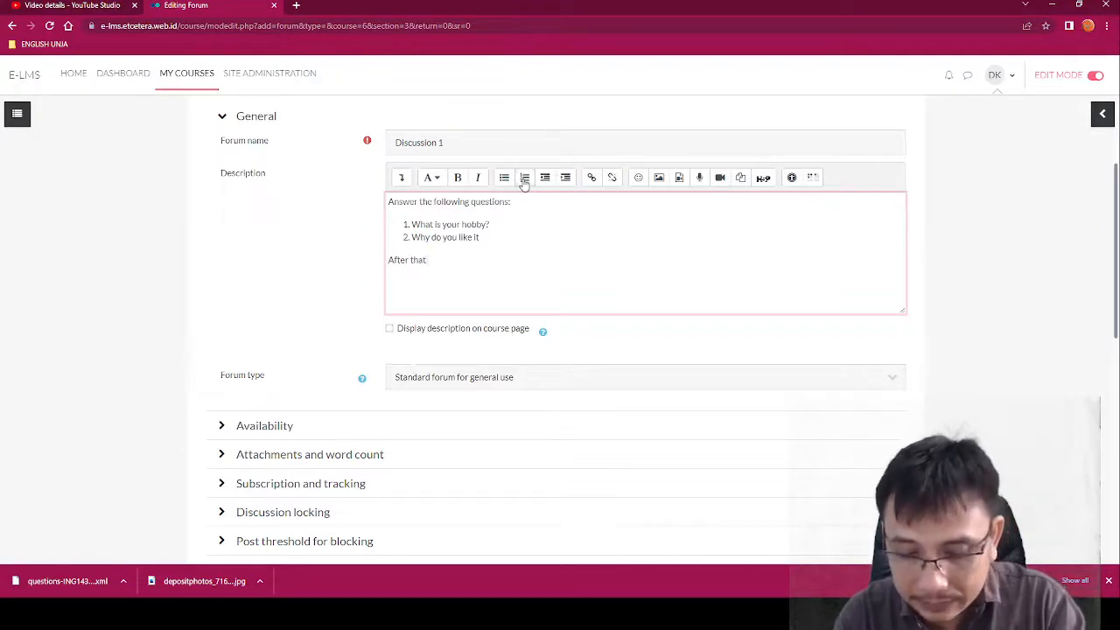
type(" reply")
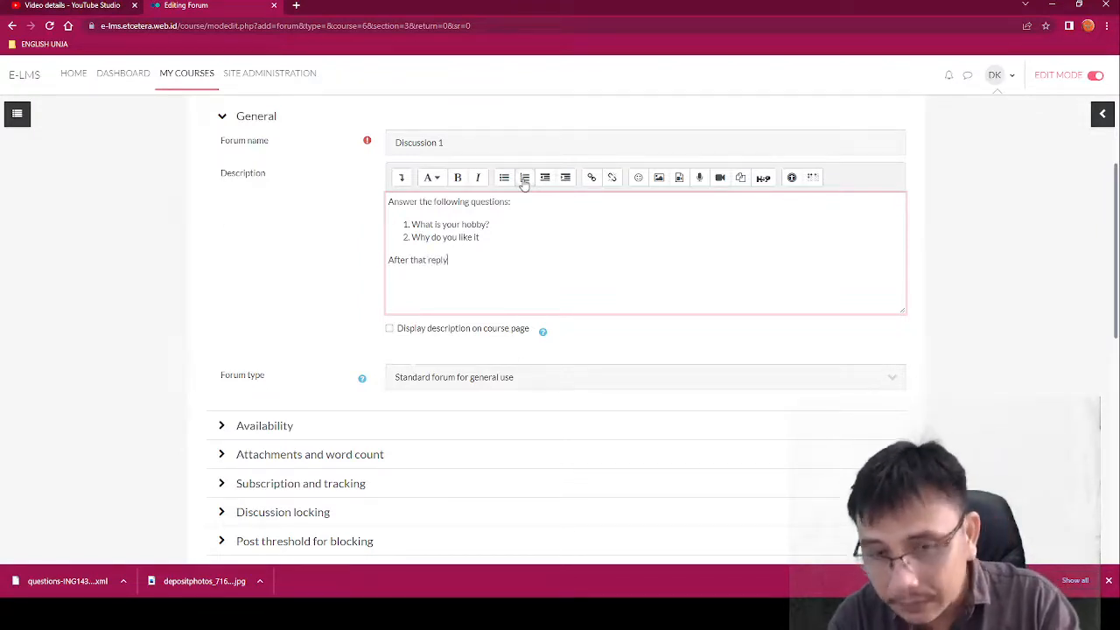
type(" your fir")
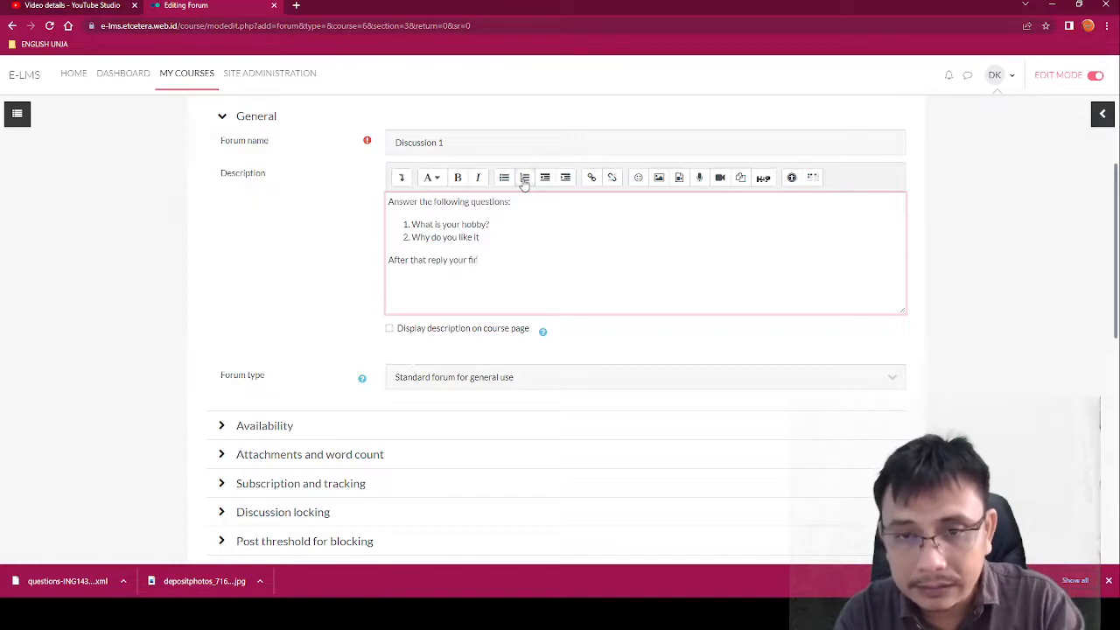
key("BackSpace")
key("BackSpace")
type("ren")
key("BackSpace")
key("BackSpace")
type("ien")
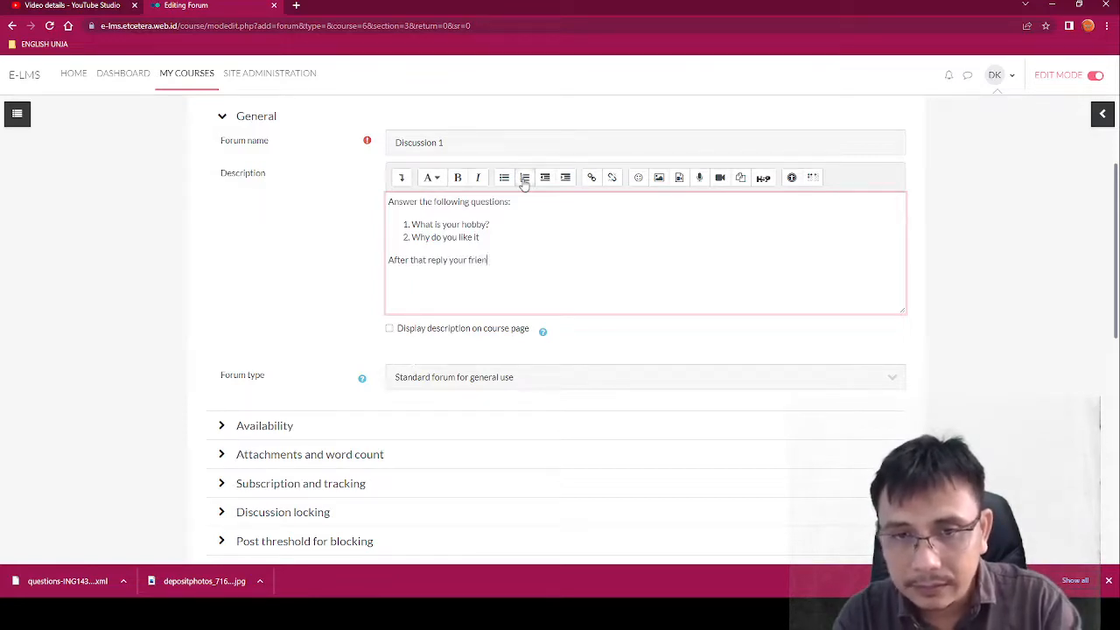
type("ds' ques")
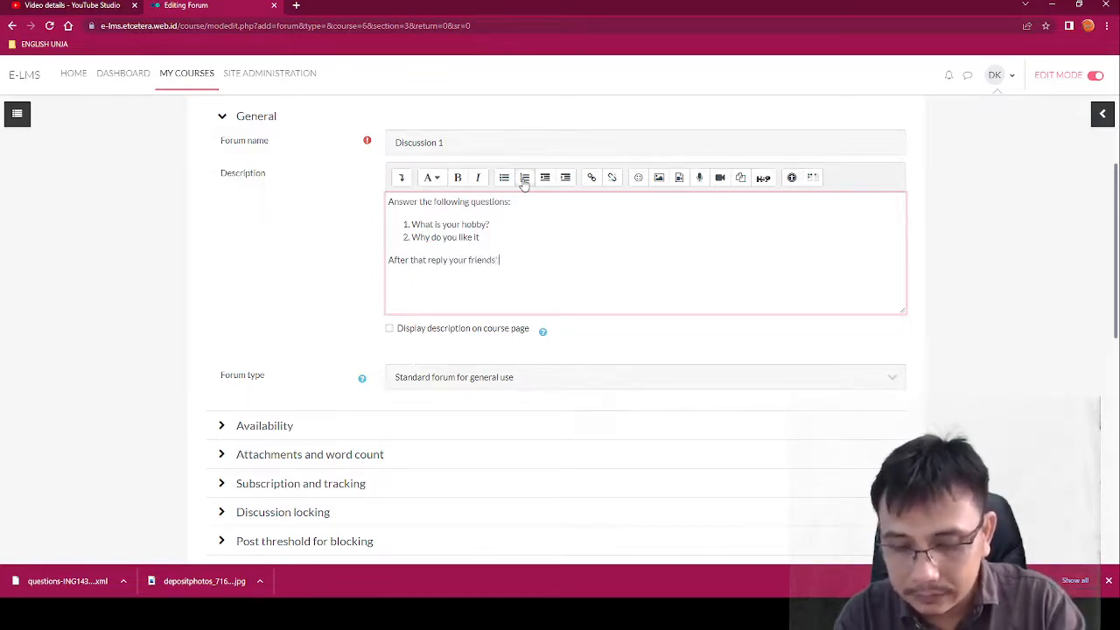
type("tions")
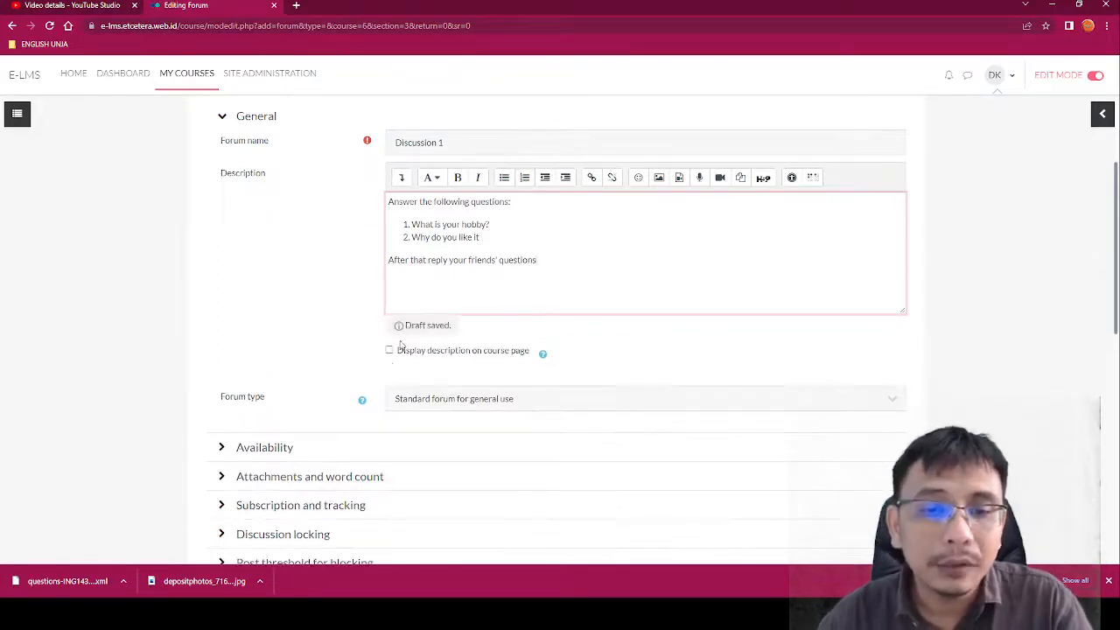
scroll(400, 341, "down", 1)
left_click(389, 293)
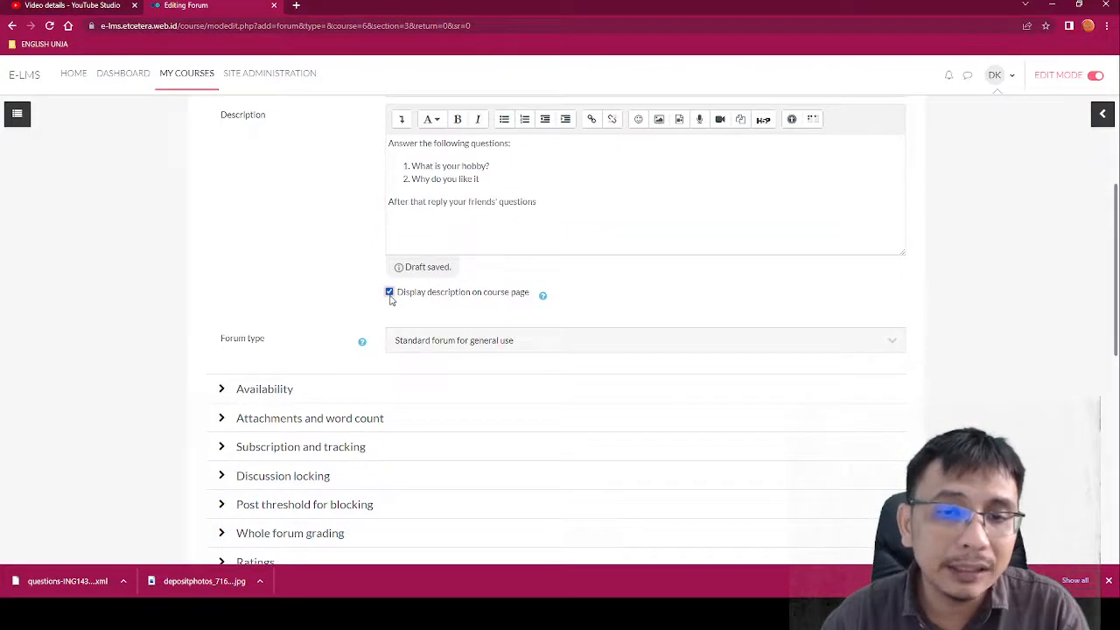
left_click(389, 294)
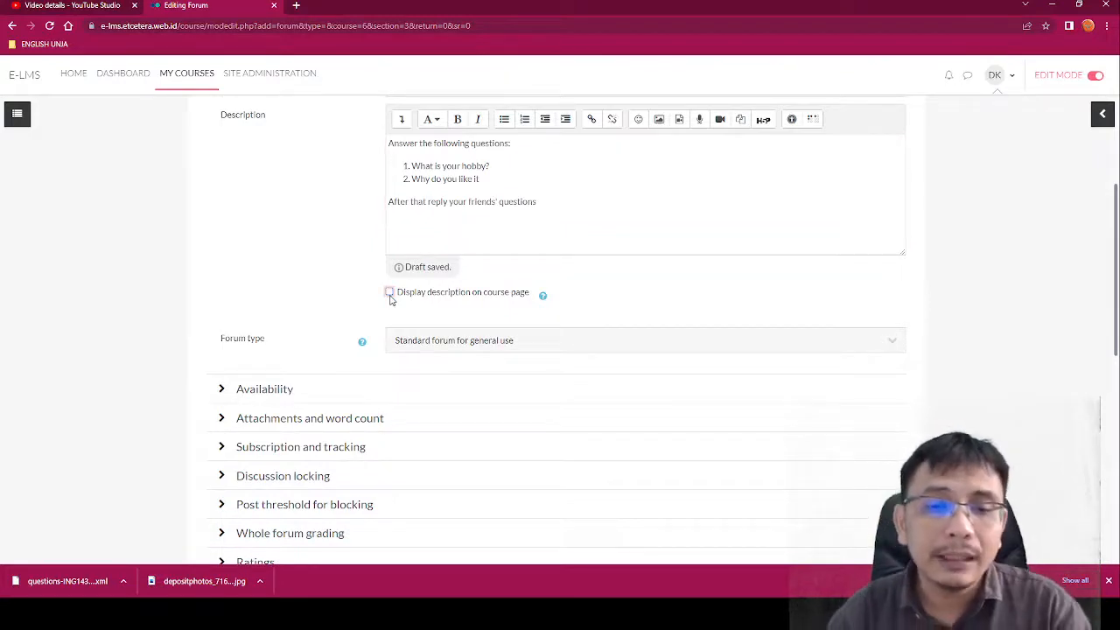
- Set the forum type to "Each person posts one discussion"
scroll(467, 297, "down", 3)
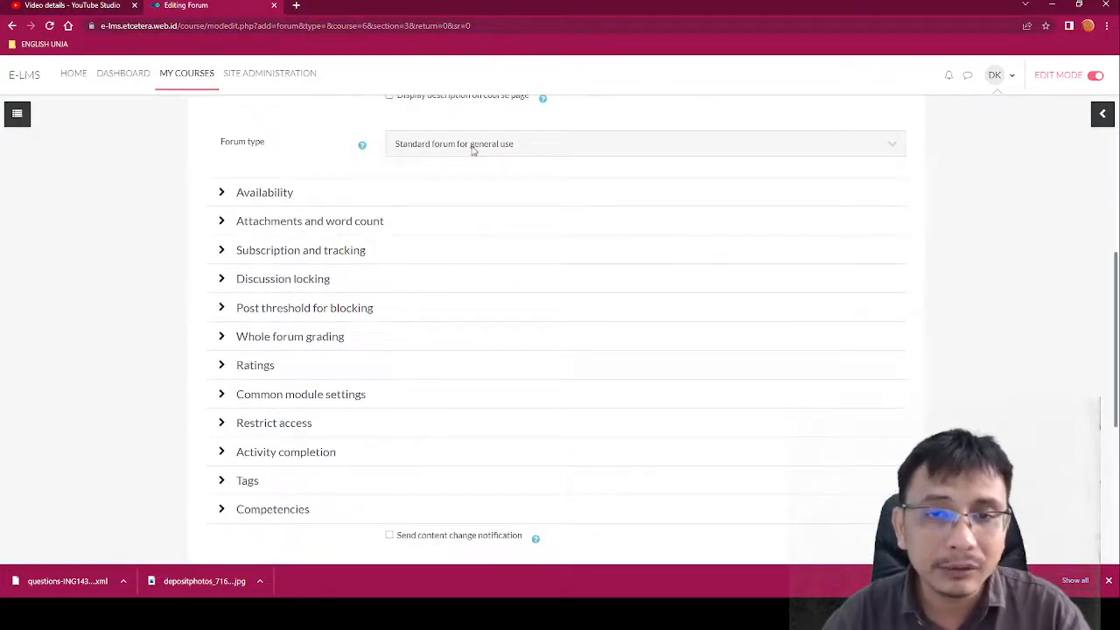
left_click(471, 146)
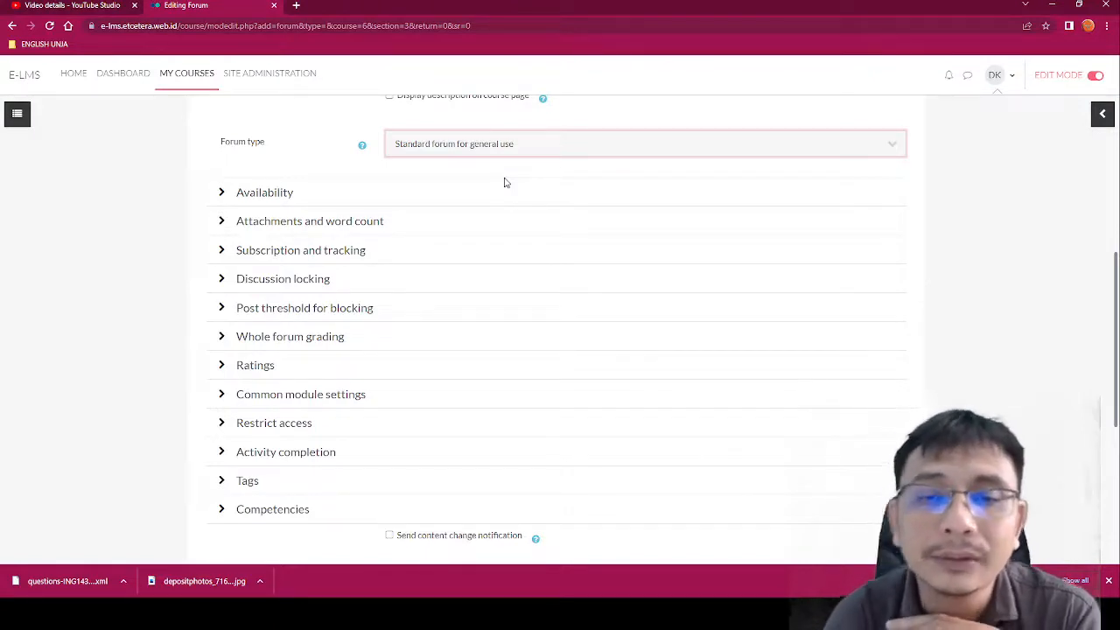
left_click(506, 182)
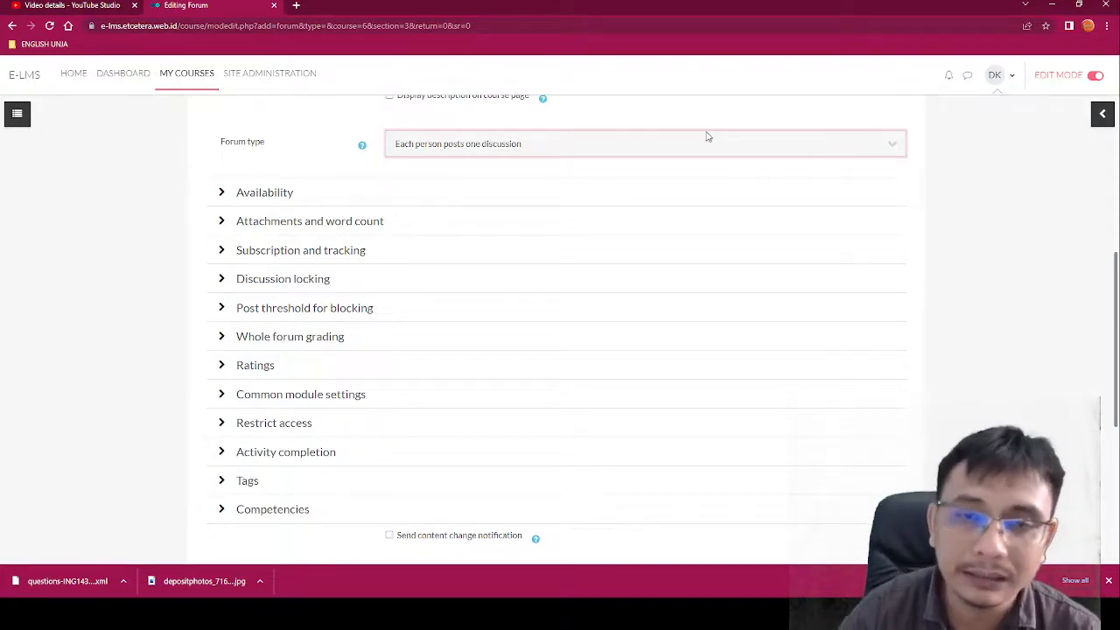
left_click(303, 132)
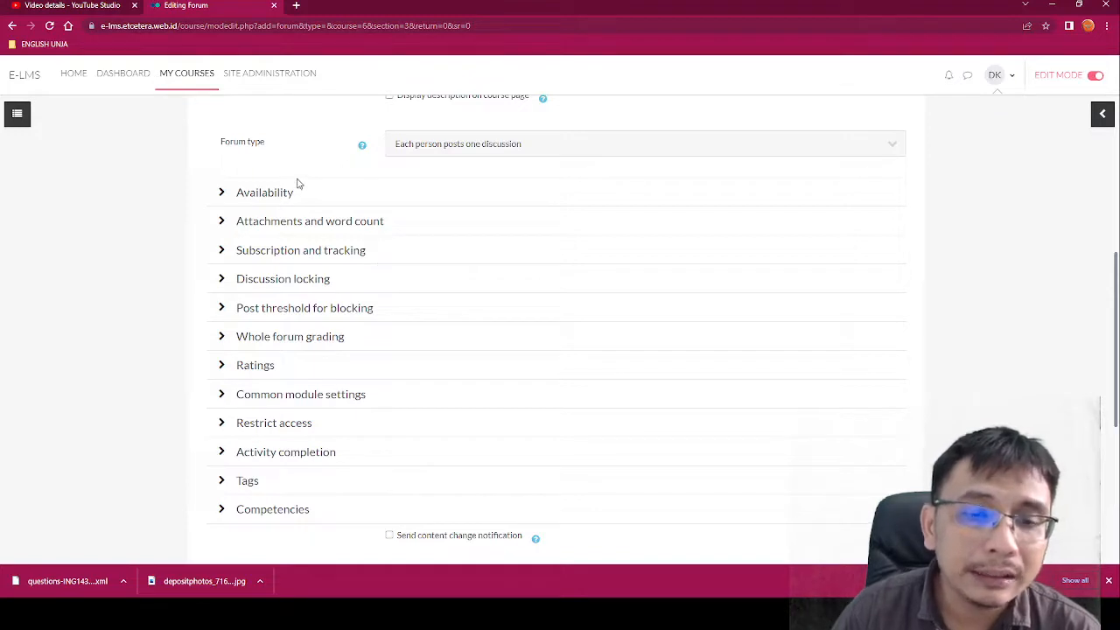
- Set the aggregate type in the forum's ratings settings to "Sum of ratings"
scroll(327, 250, "down", 1)
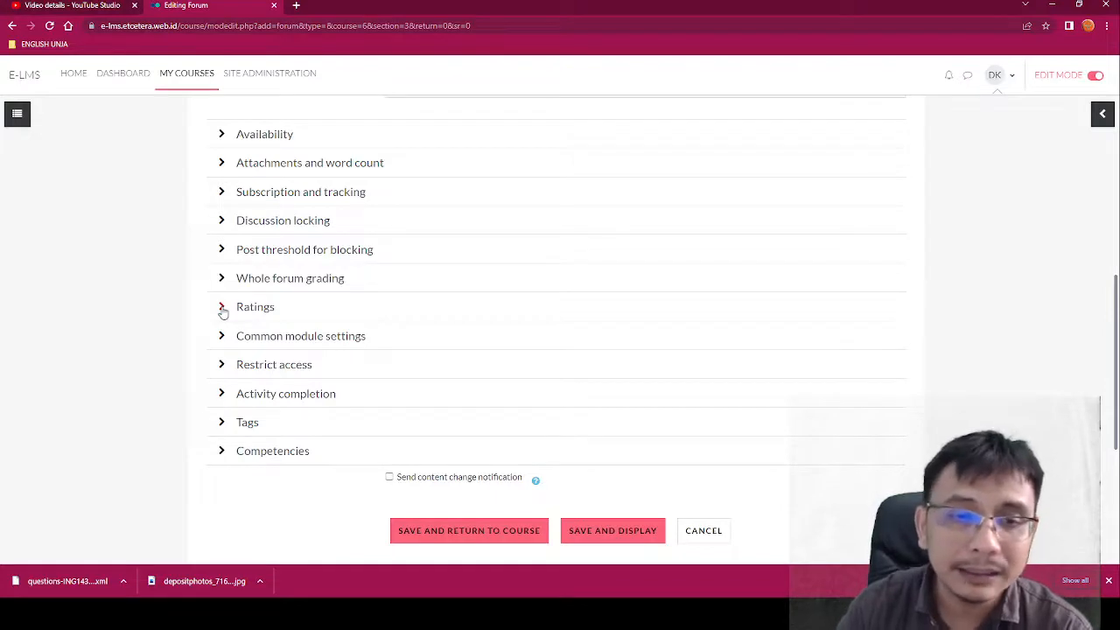
left_click(222, 309)
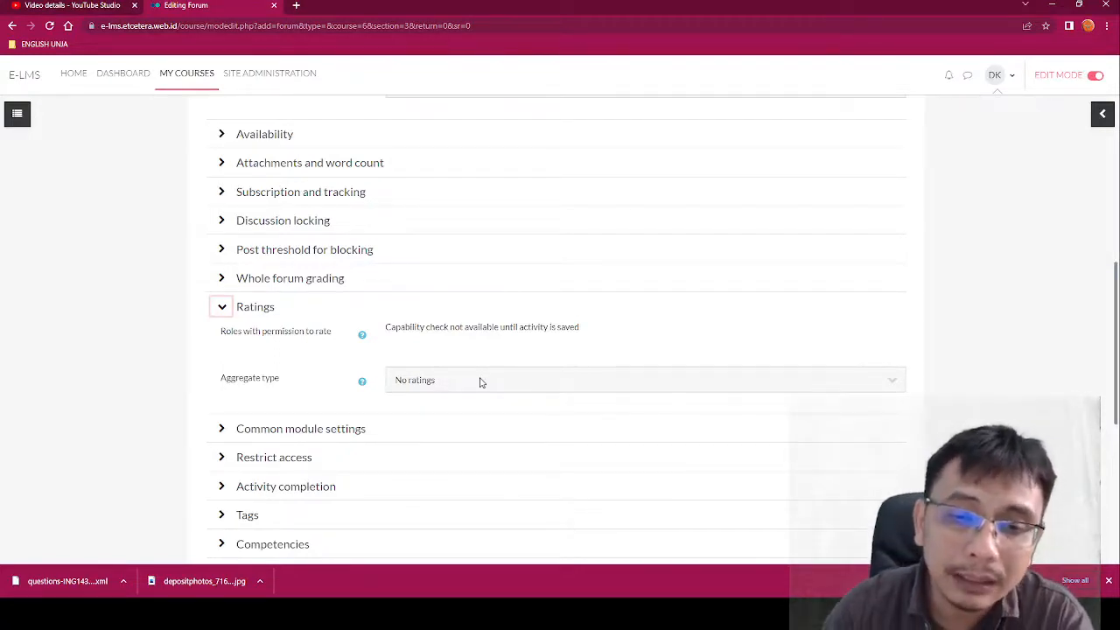
left_click(479, 381)
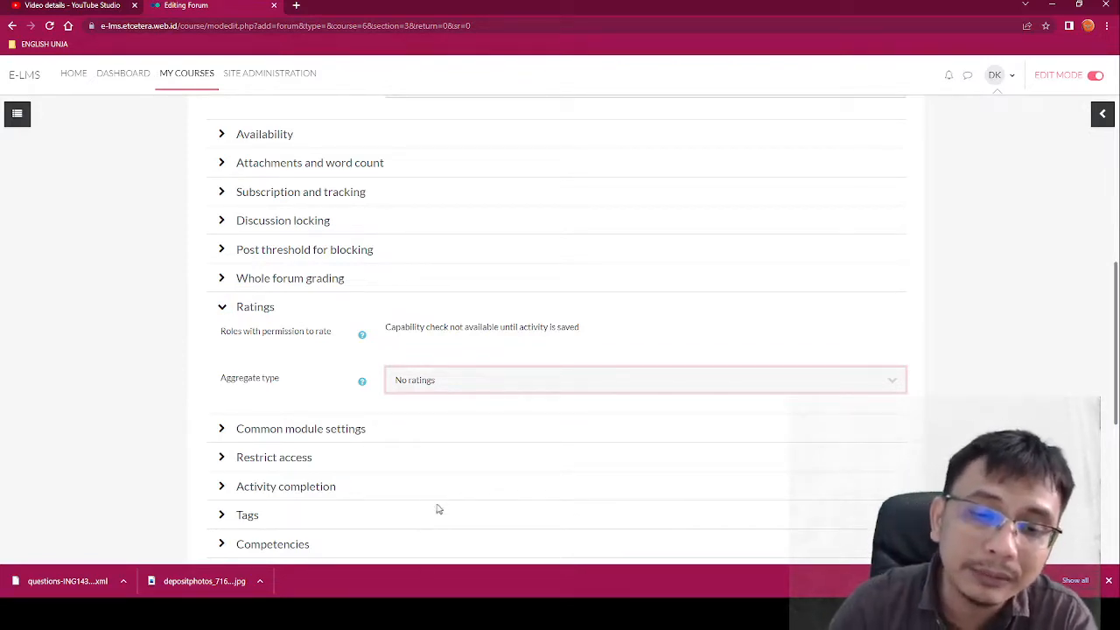
left_click(442, 460)
left_click(348, 403)
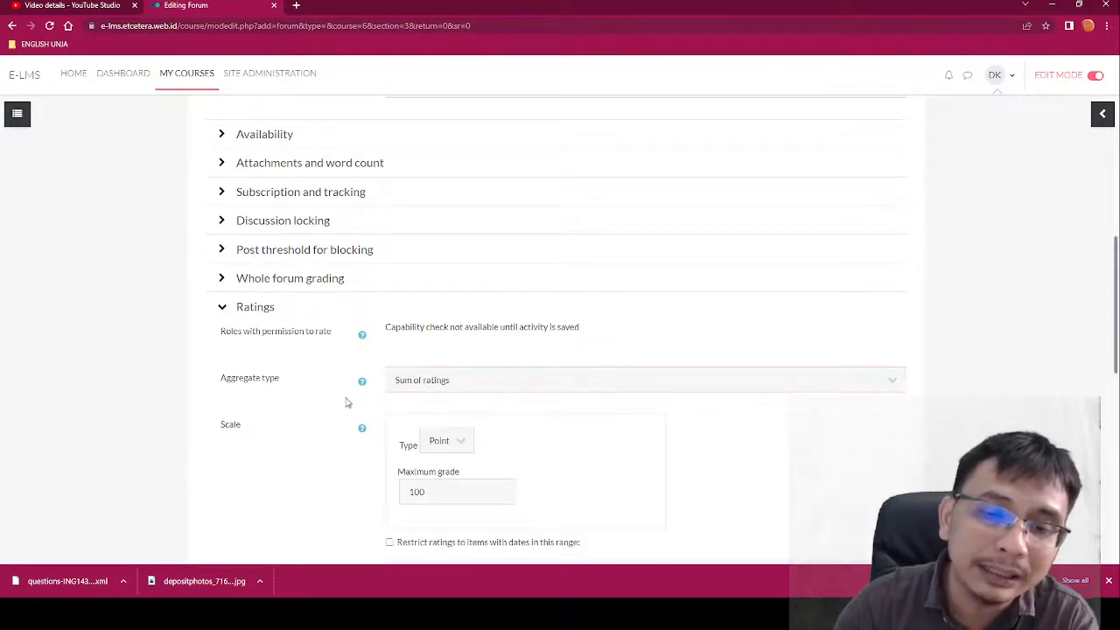
- Check the maximum grade of the rating scale and change the aggregate type to "Average of ratings"
scroll(346, 403, "down", 2)
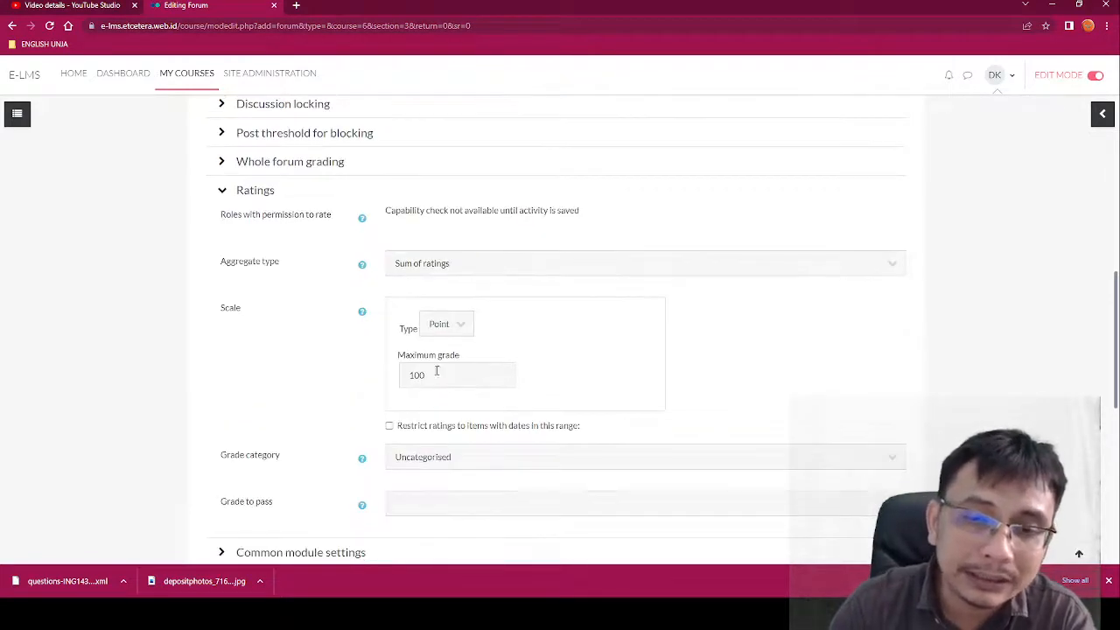
double_click(460, 376)
left_click(310, 401)
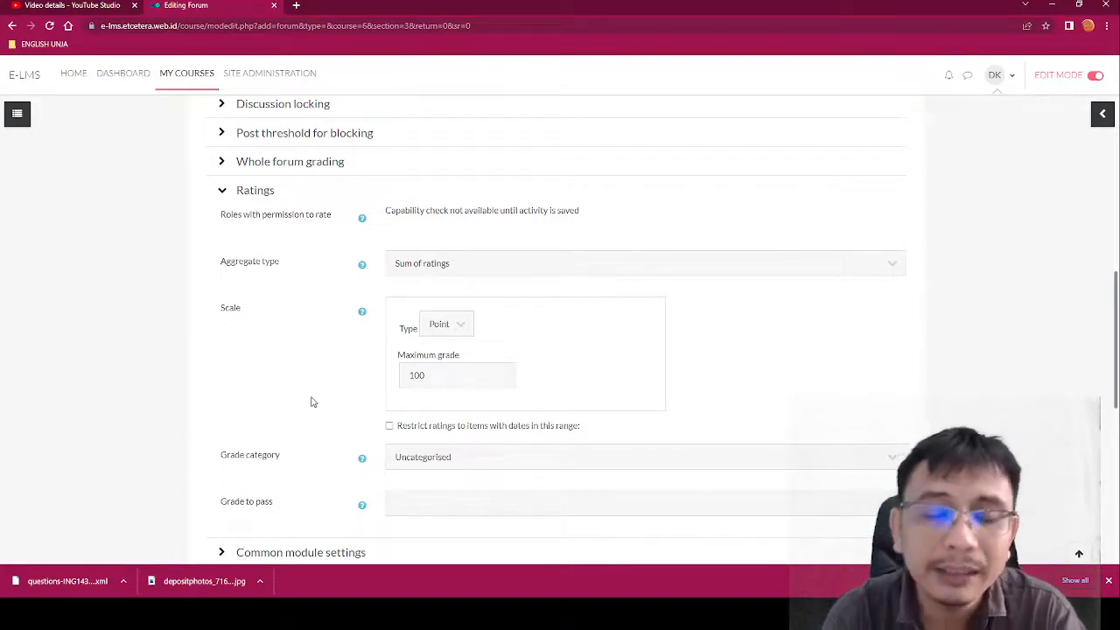
left_click_drag(452, 373, 362, 370)
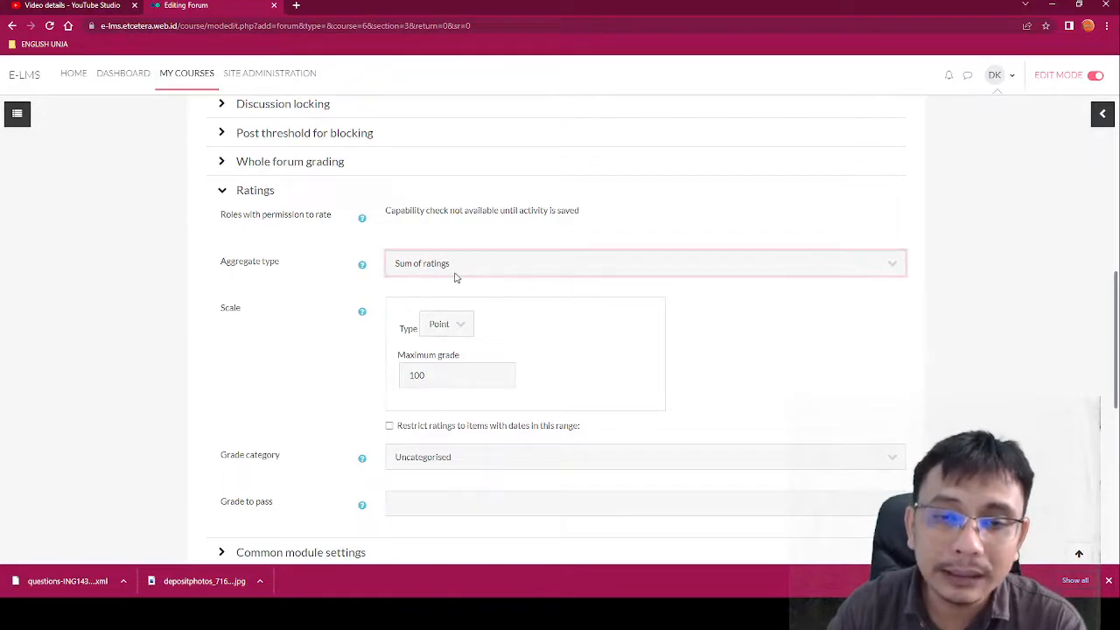
left_click(451, 299)
left_click(331, 311)
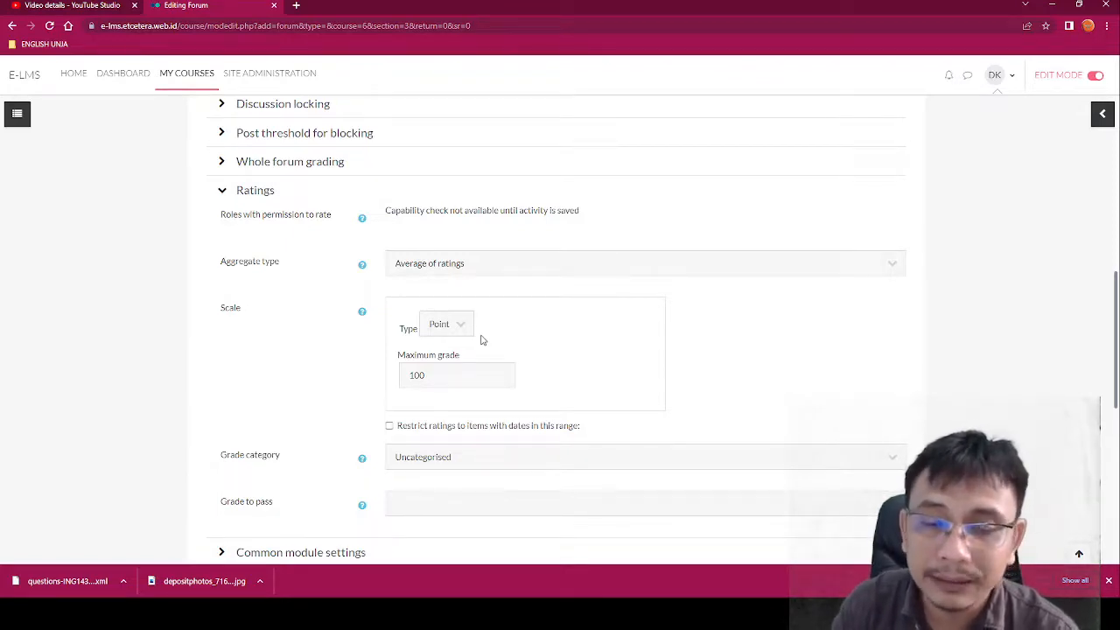
- Set the ratings aggregate type back to "No ratings" and collapse the ratings settings
left_click(505, 264)
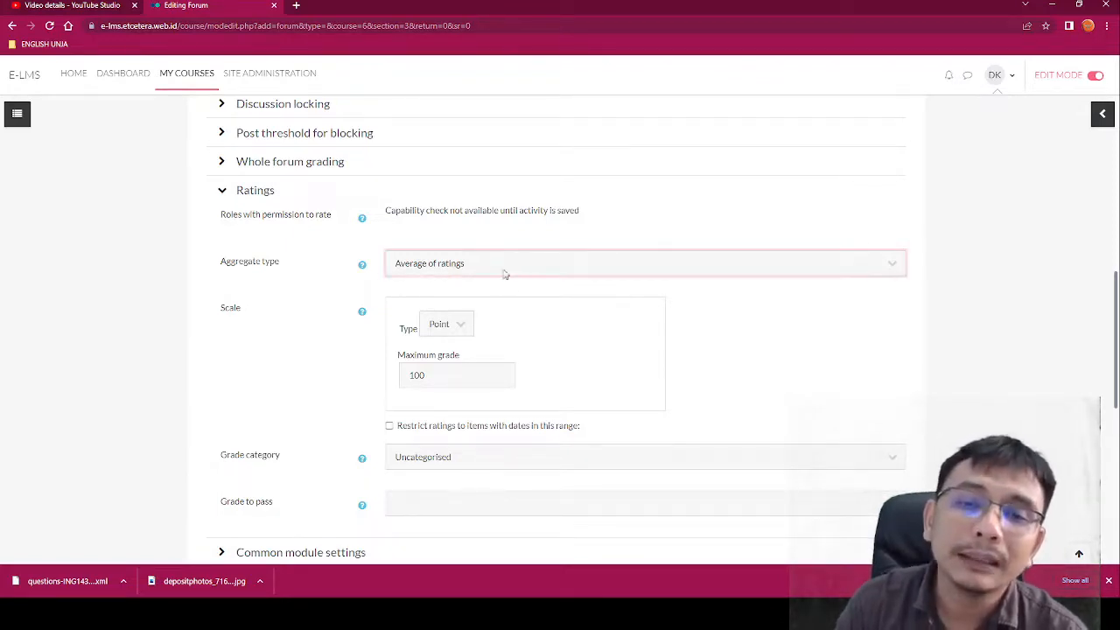
left_click(498, 283)
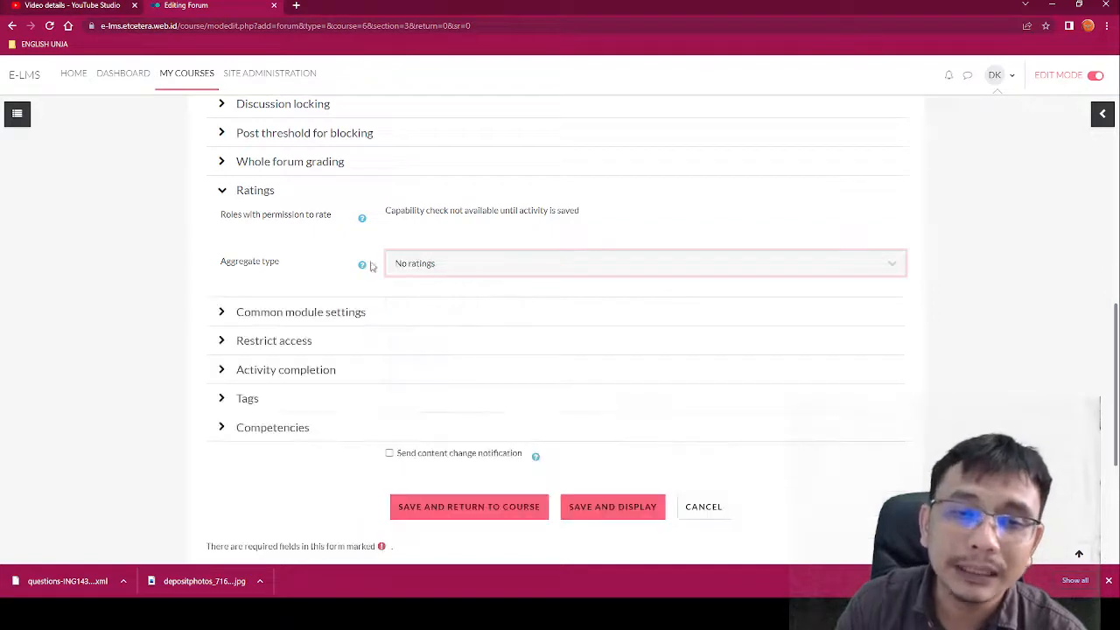
left_click(221, 190)
- Enable whole forum grading with the grade type Point, and review its maximum grade and grading method
left_click(220, 161)
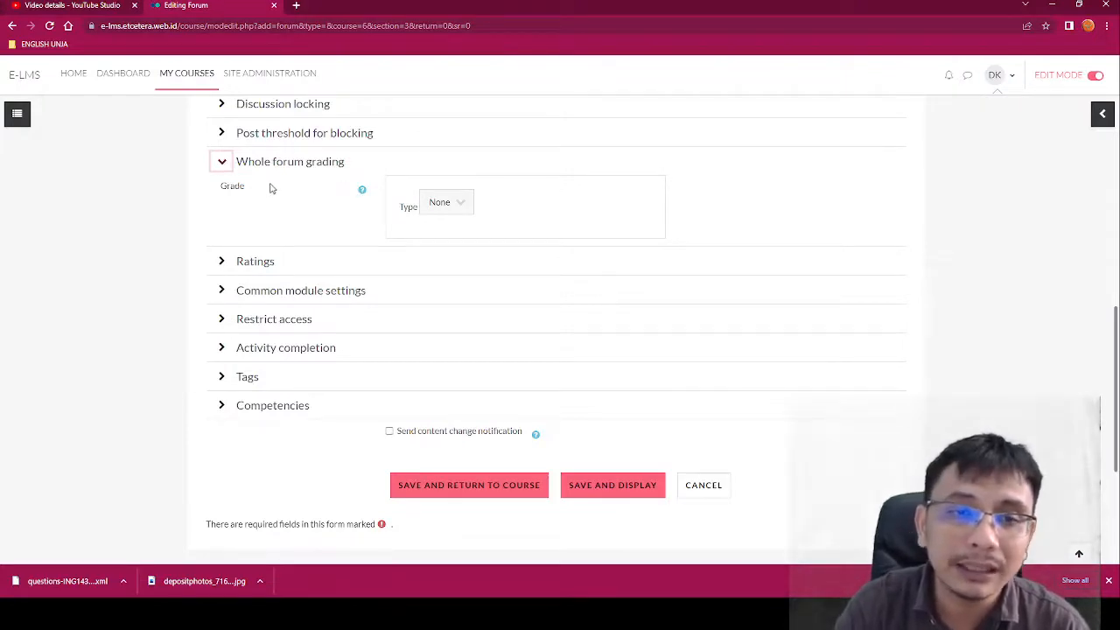
left_click(475, 205)
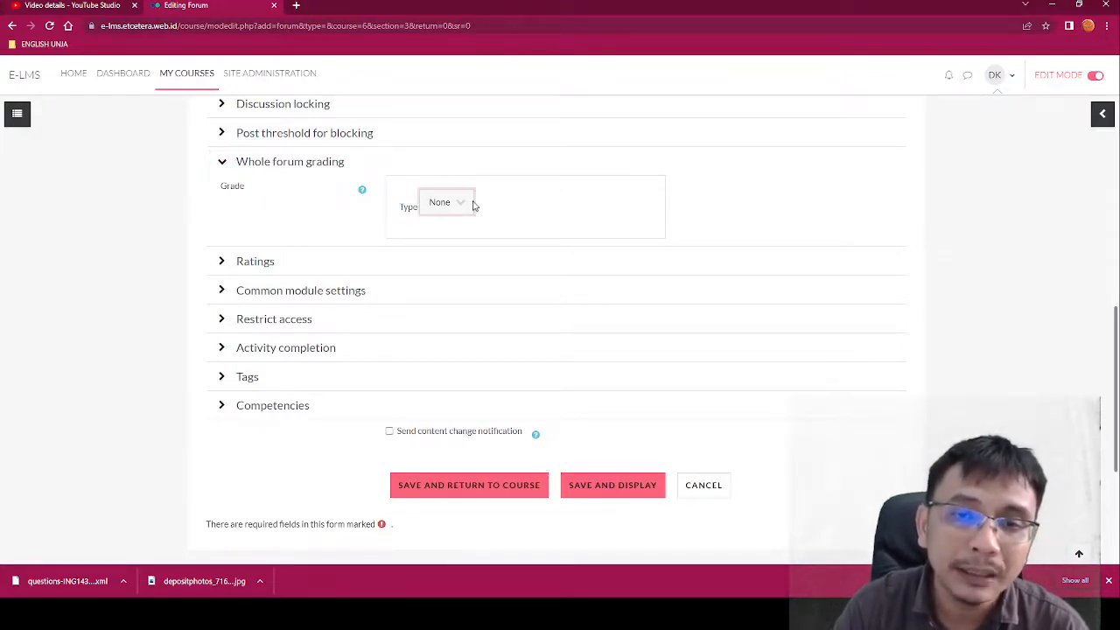
left_click(455, 250)
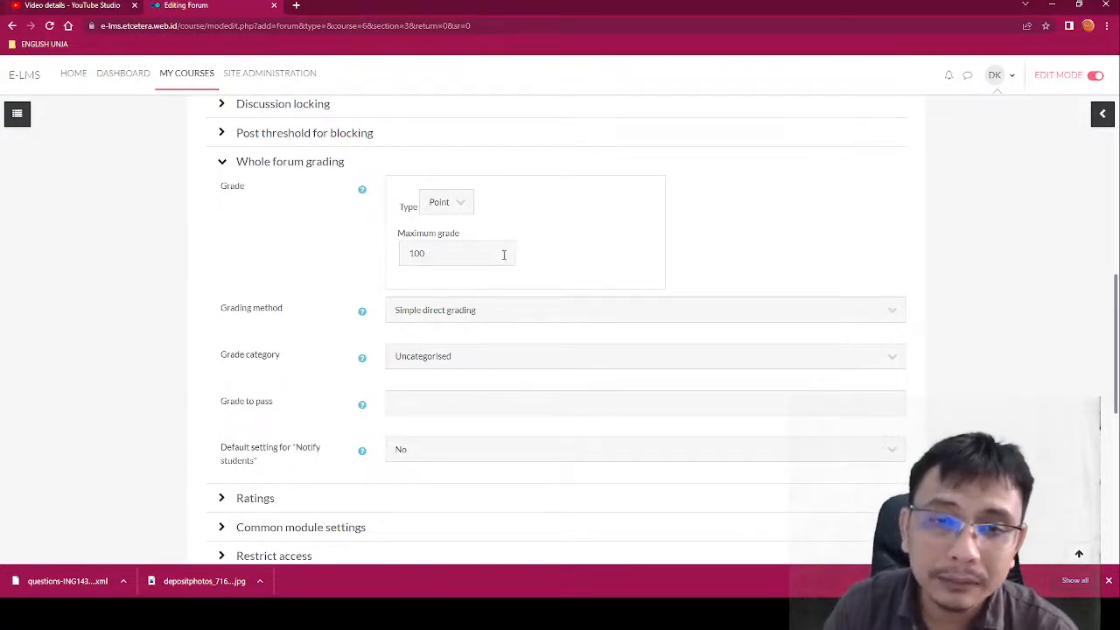
left_click_drag(503, 255, 291, 257)
left_click(291, 256)
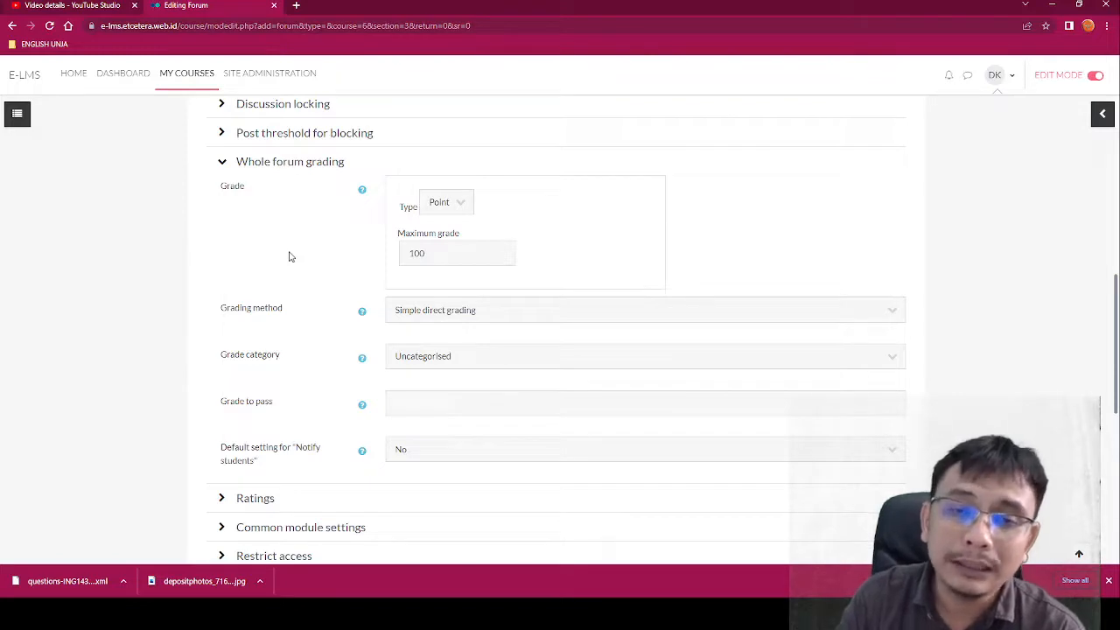
left_click(757, 313)
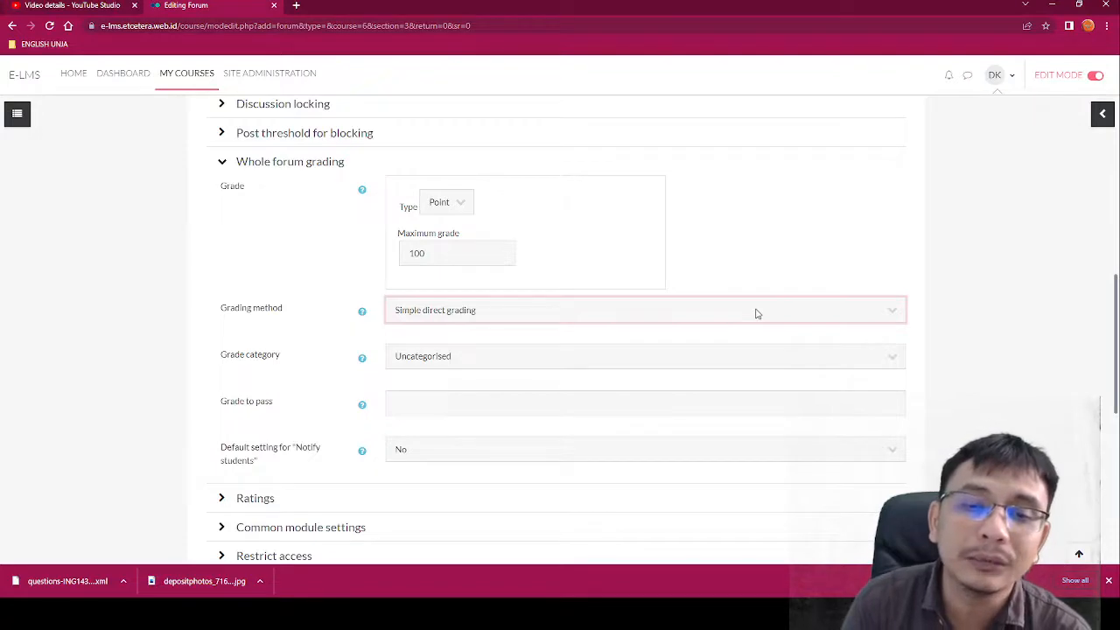
left_click(682, 264)
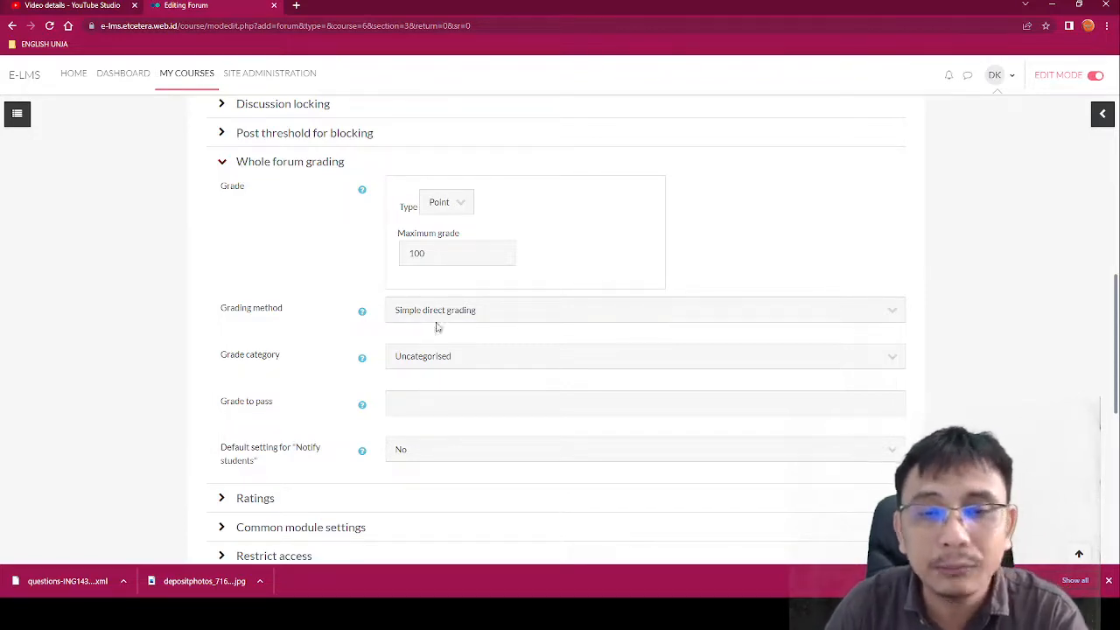
left_click(446, 260)
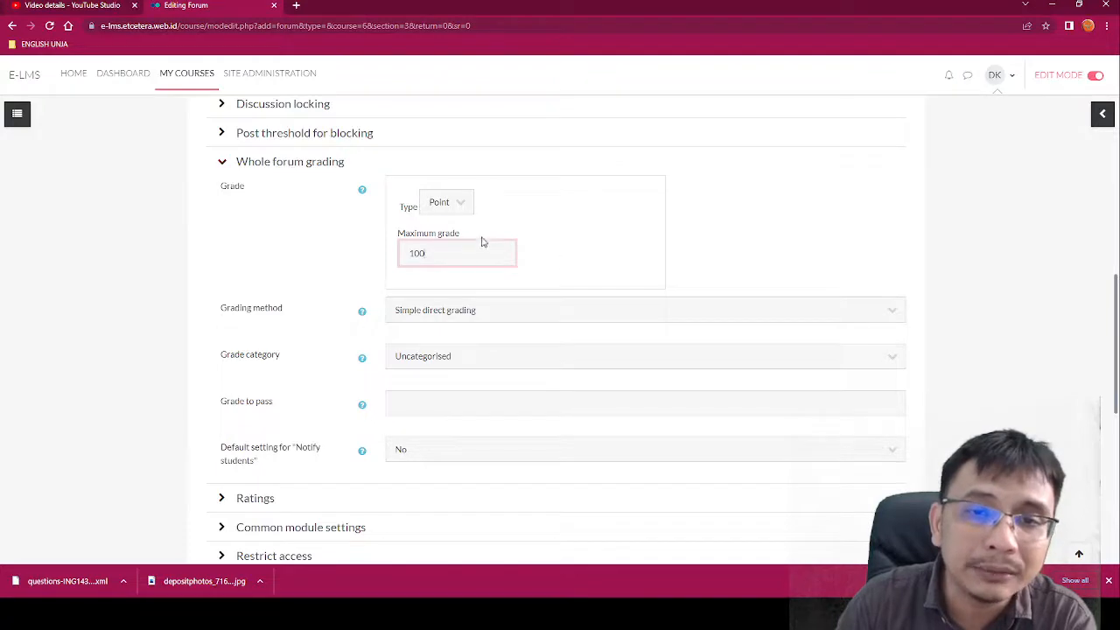
left_click(318, 252)
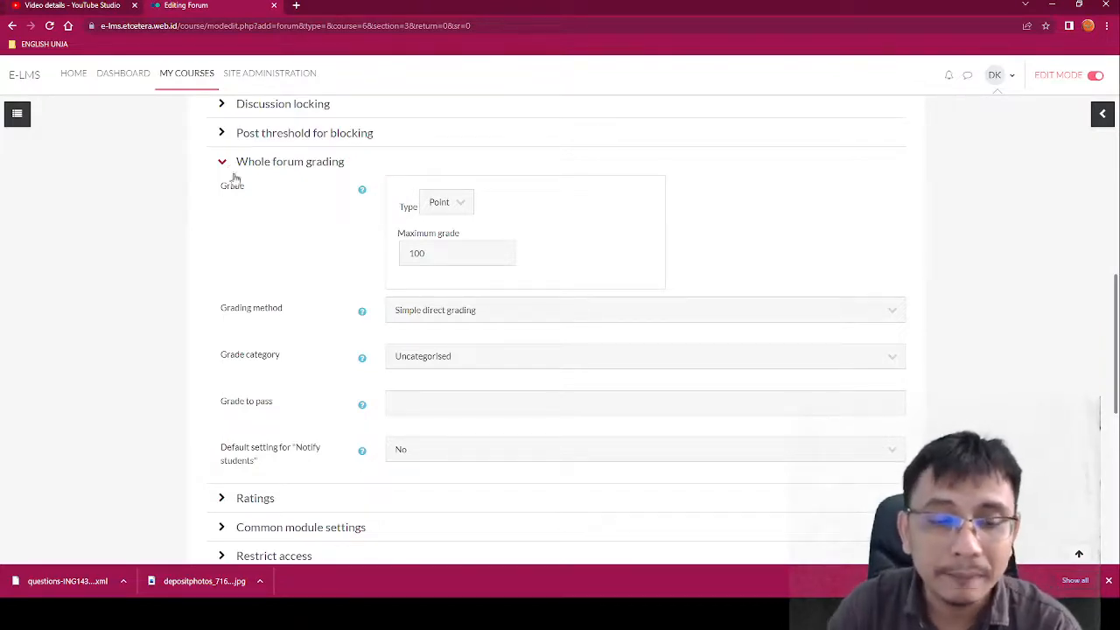
- Set the forum's activity completion tracking to "Show activity as complete when conditions are met"
scroll(341, 245, "down", 3)
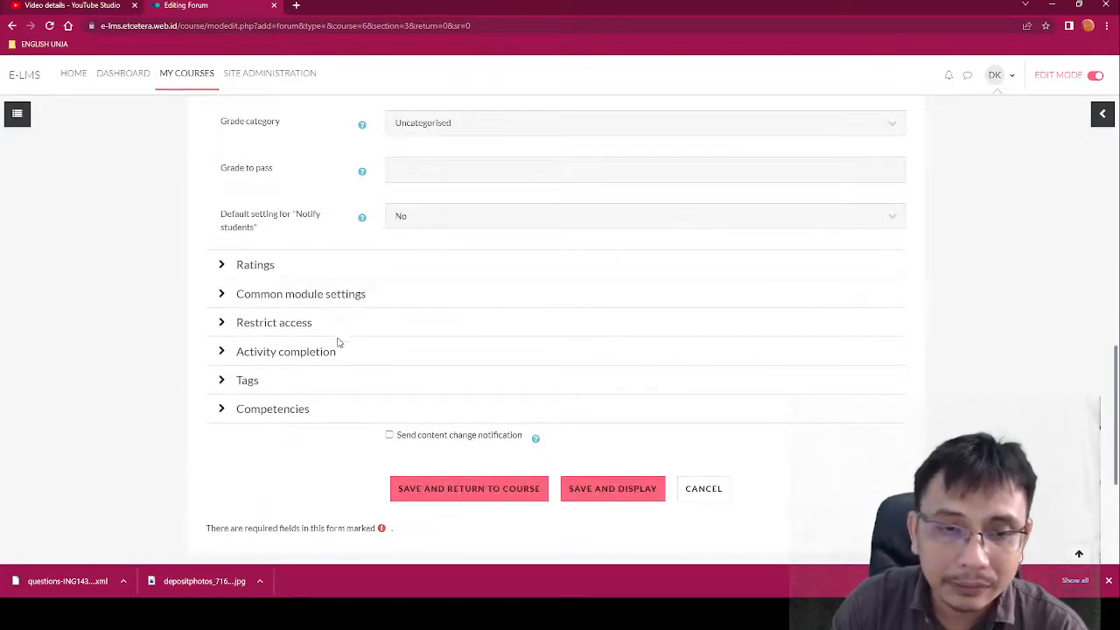
left_click(318, 359)
scroll(297, 332, "down", 1)
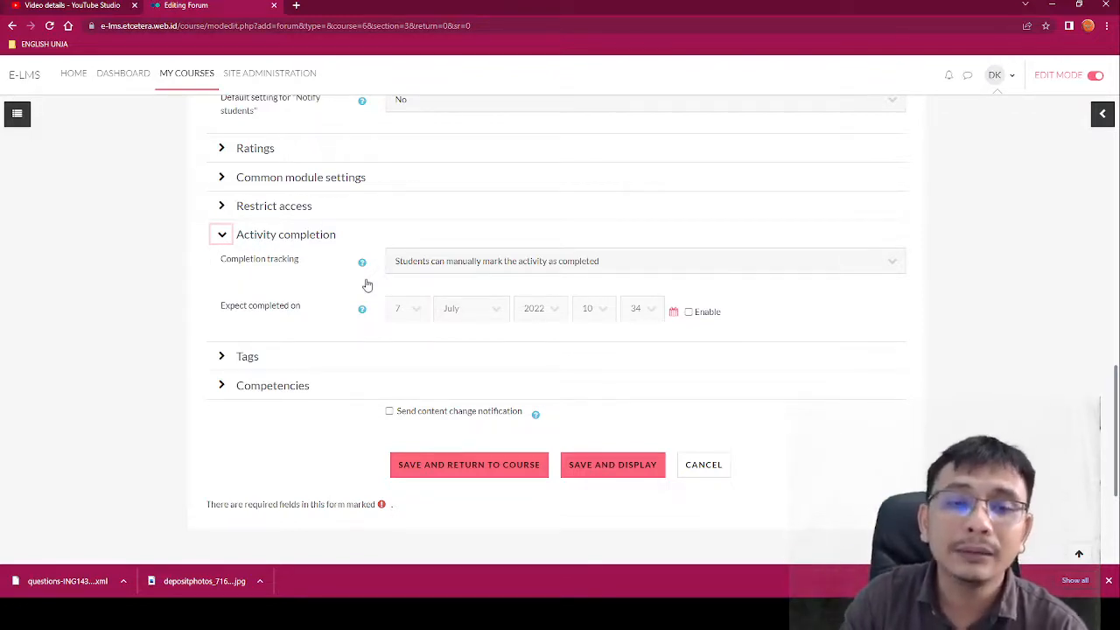
left_click(511, 261)
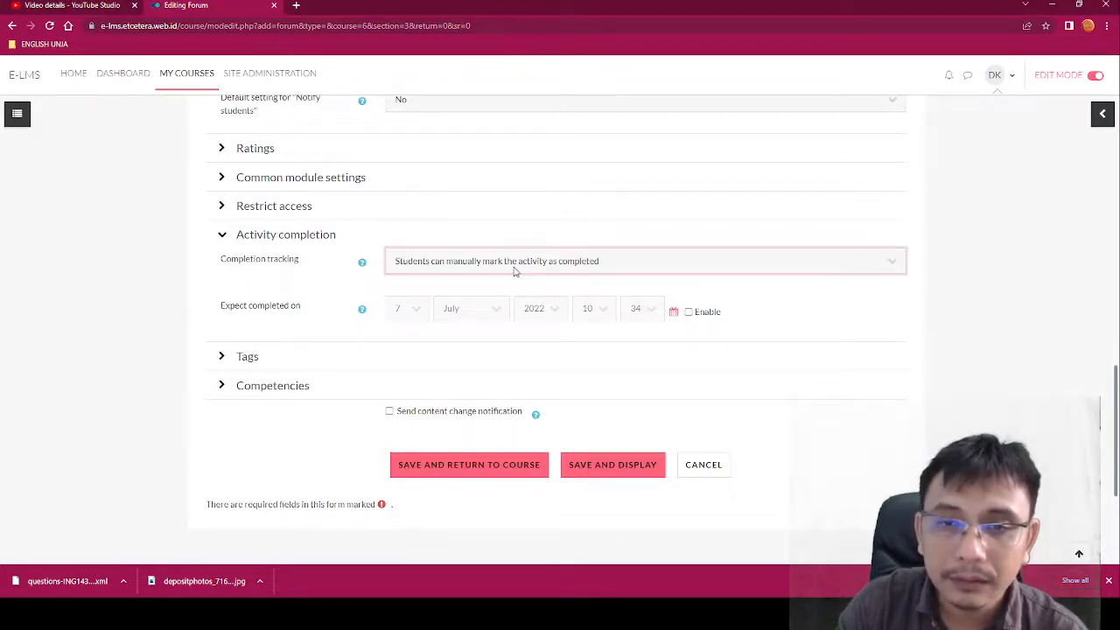
key("Down")
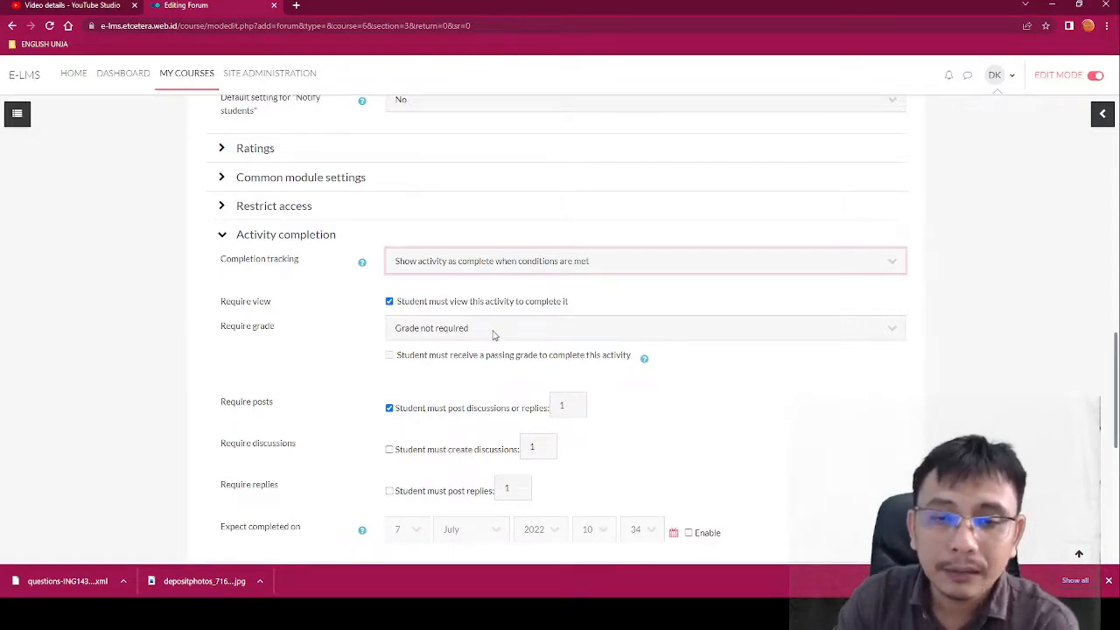
- Replace the required-posts completion condition with requirements that students create 1 discussion and post 2 replies
scroll(493, 334, "down", 2)
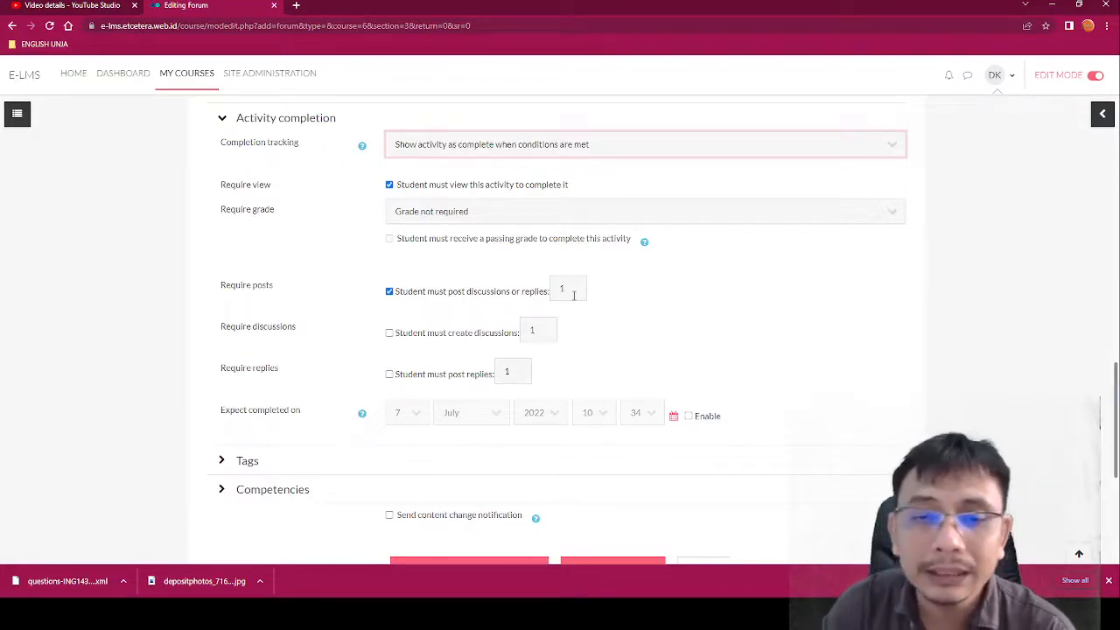
left_click(390, 292)
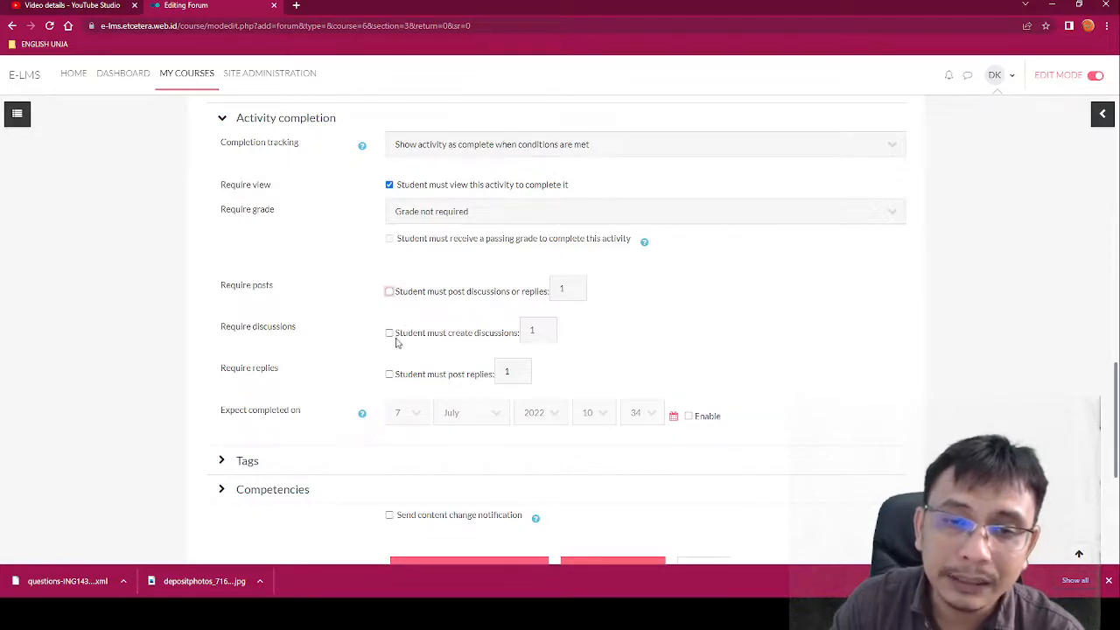
left_click(390, 335)
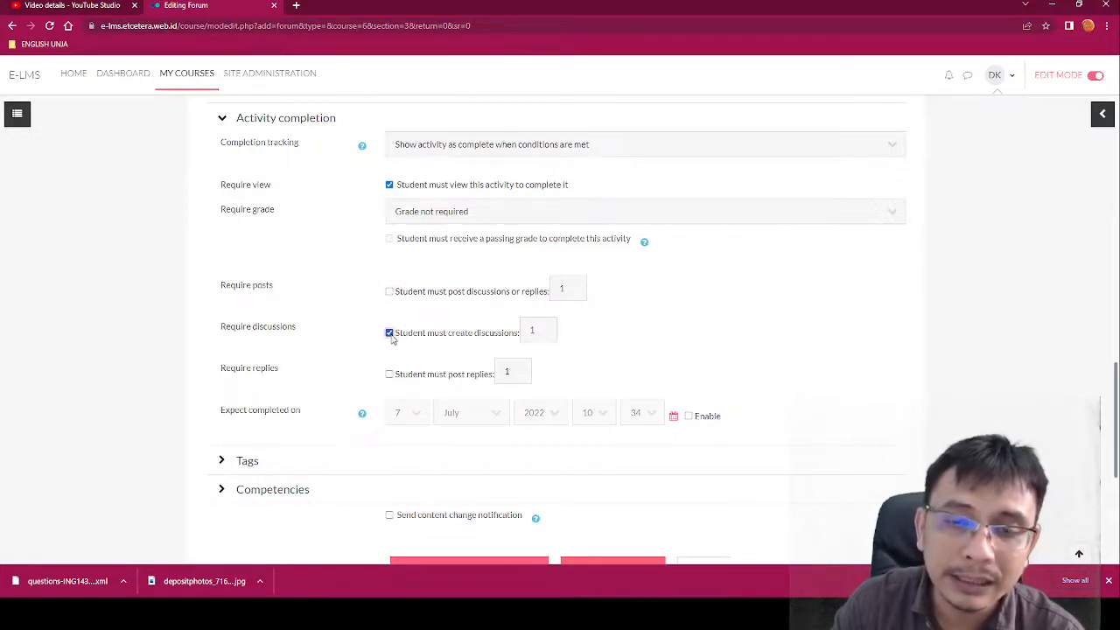
left_click(524, 331)
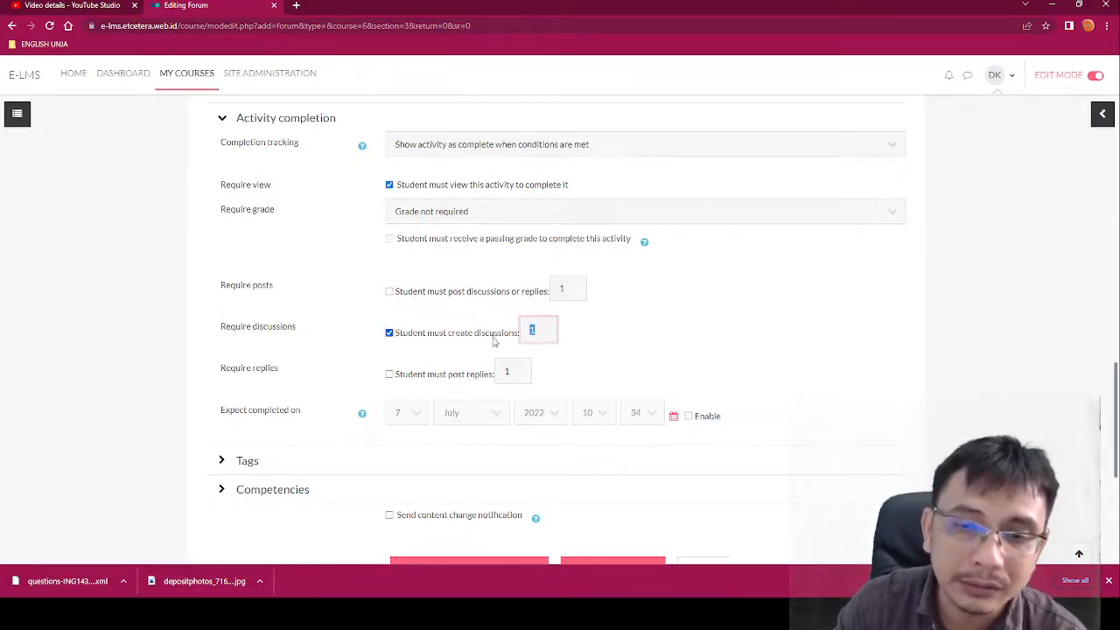
left_click(390, 375)
key("Tab")
type("2")
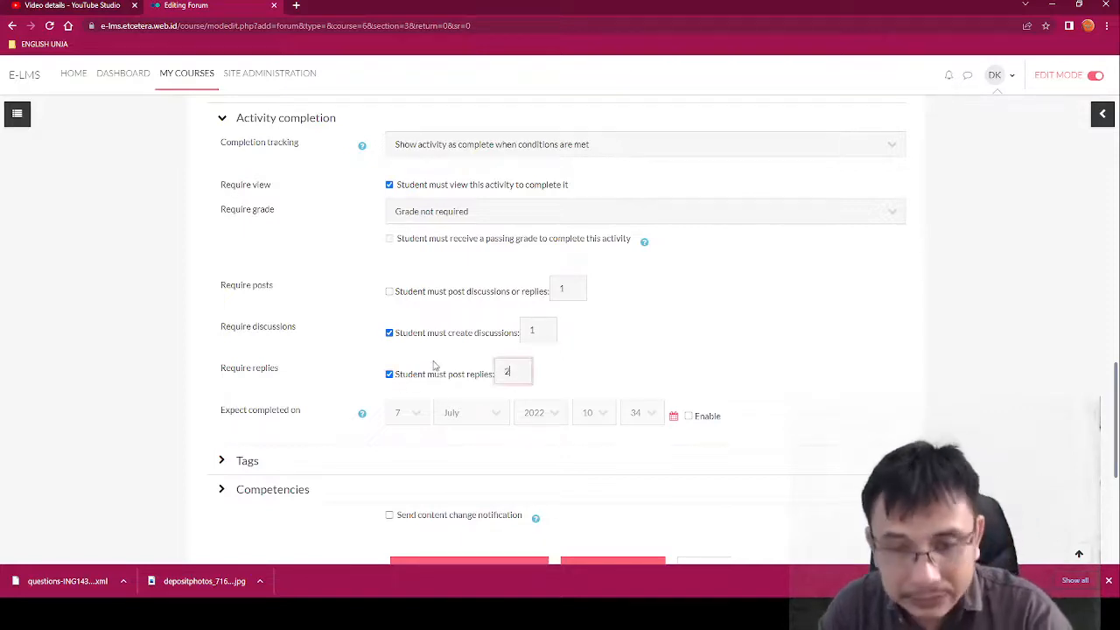
left_click(670, 393)
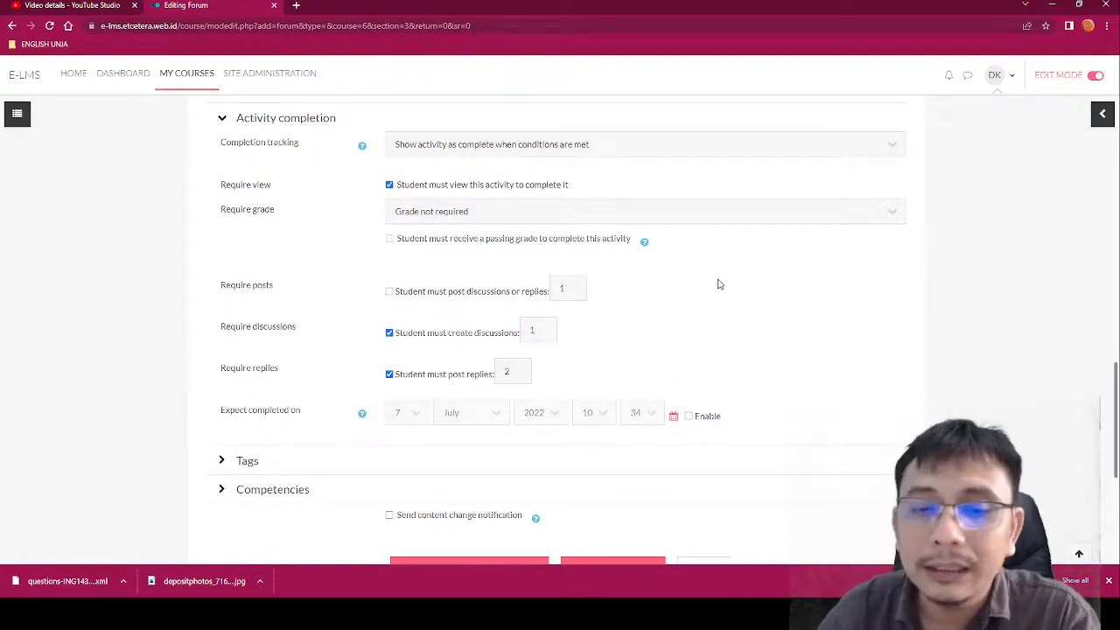
- Save the forum, return to the course page and check its entry under Week 3 - Morphology
scroll(719, 284, "down", 2)
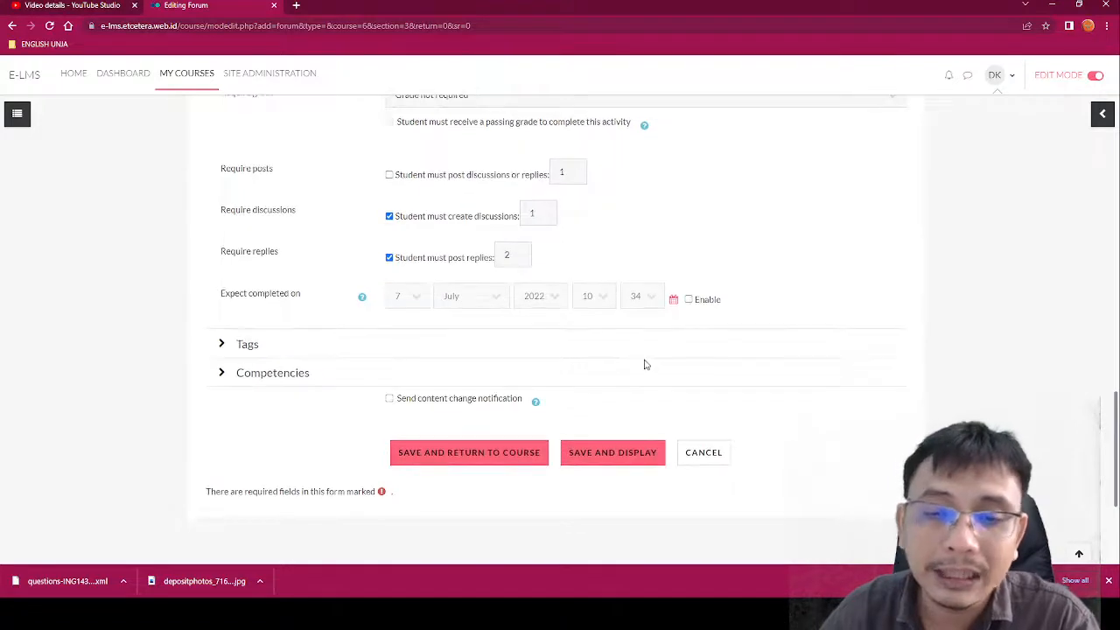
left_click(518, 455)
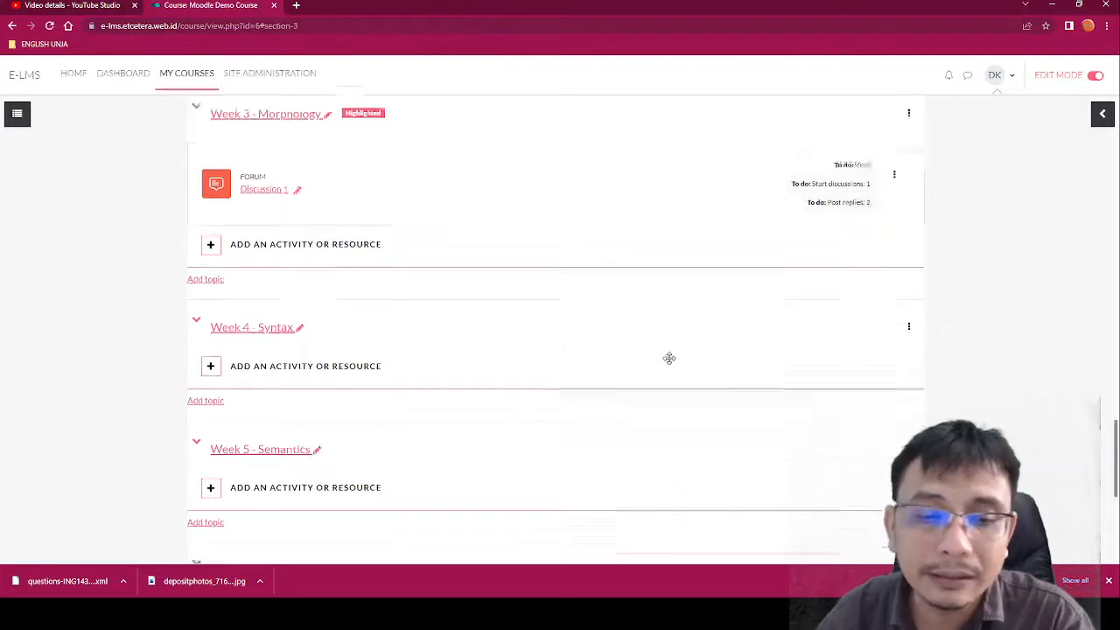
scroll(668, 358, "down", 4)
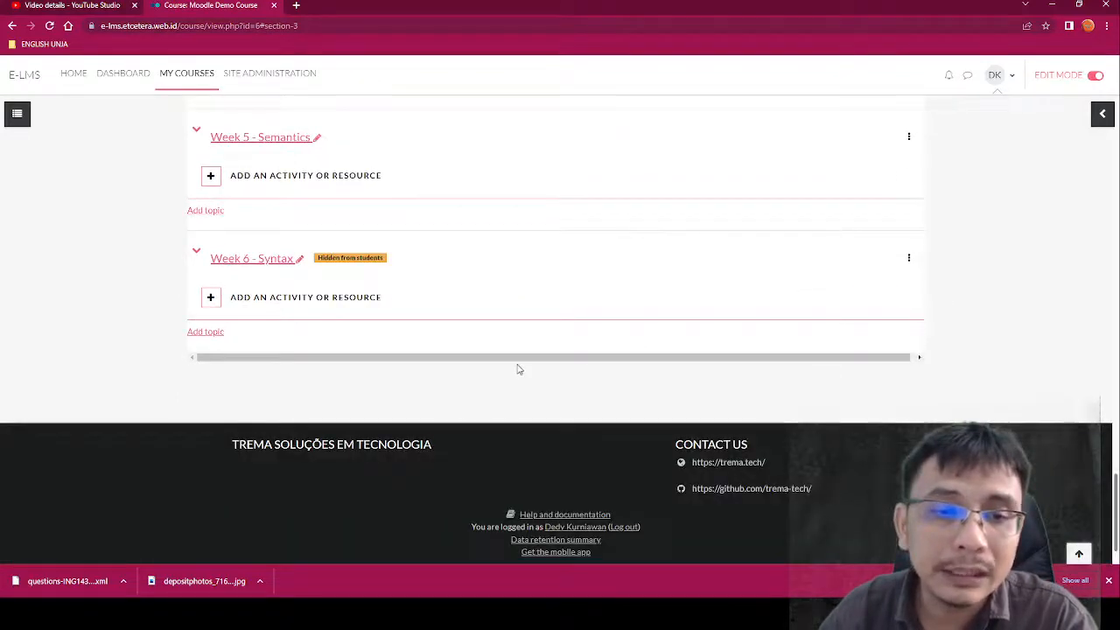
scroll(516, 368, "up", 3)
scroll(517, 364, "up", 1)
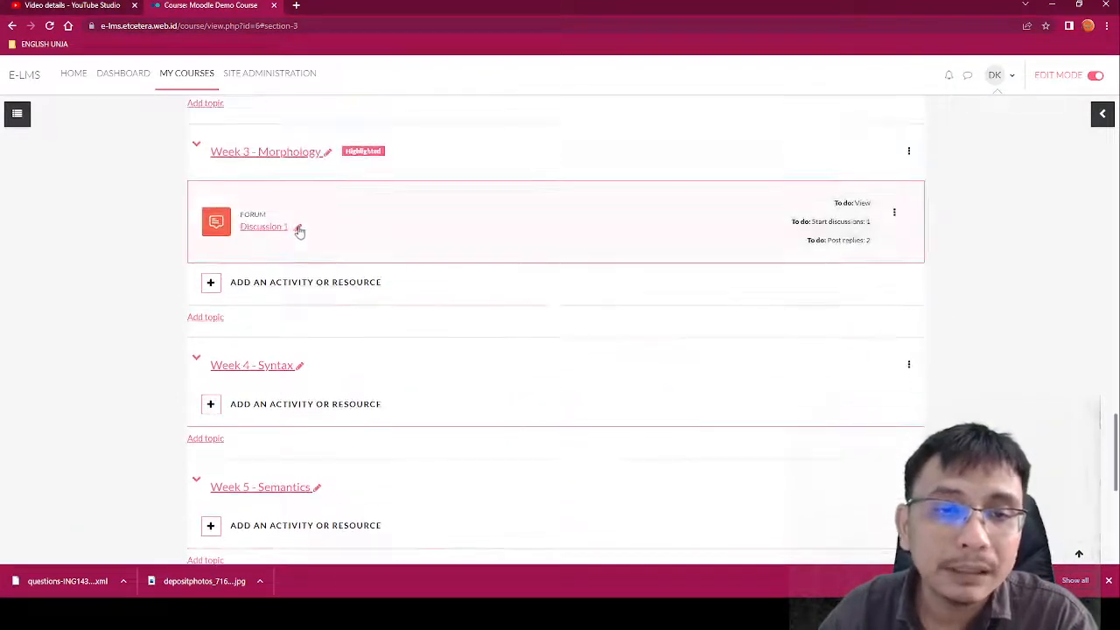
- Switch the course role to Student
left_click(997, 76)
left_click(979, 226)
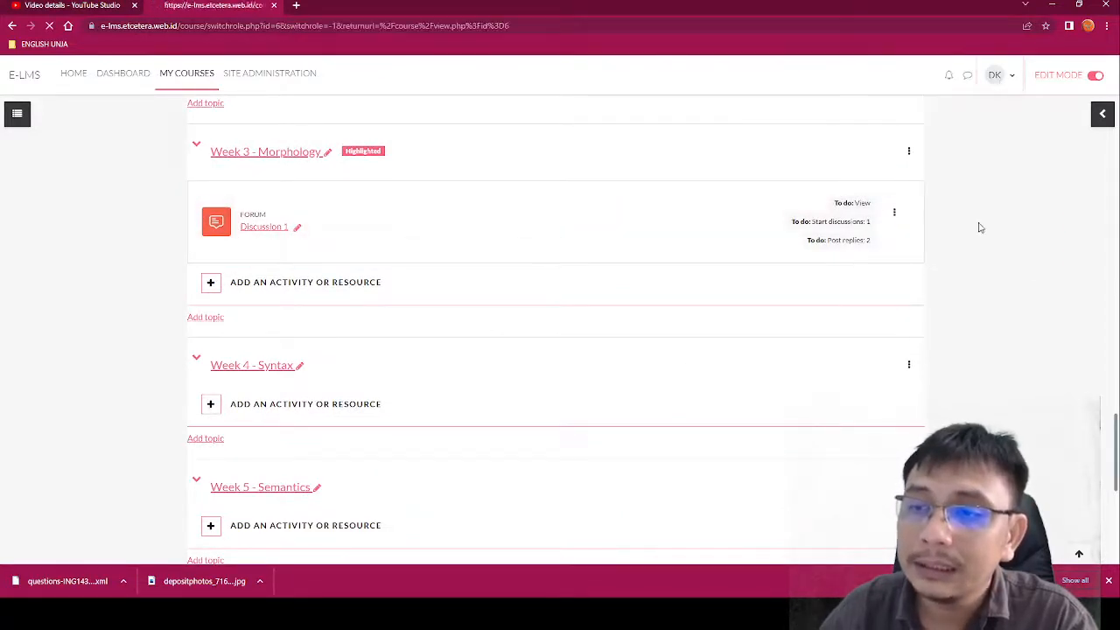
left_click(248, 352)
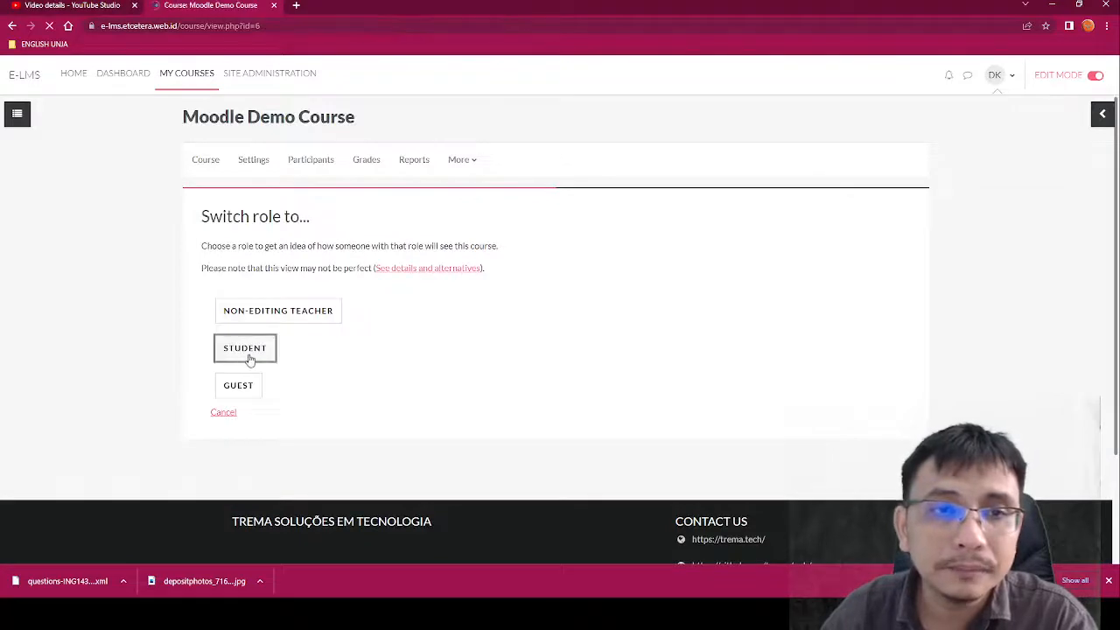
- Open the Discussion 1 forum in Week 3 - Morphology and read its questions
scroll(388, 307, "down", 3)
scroll(388, 307, "down", 4)
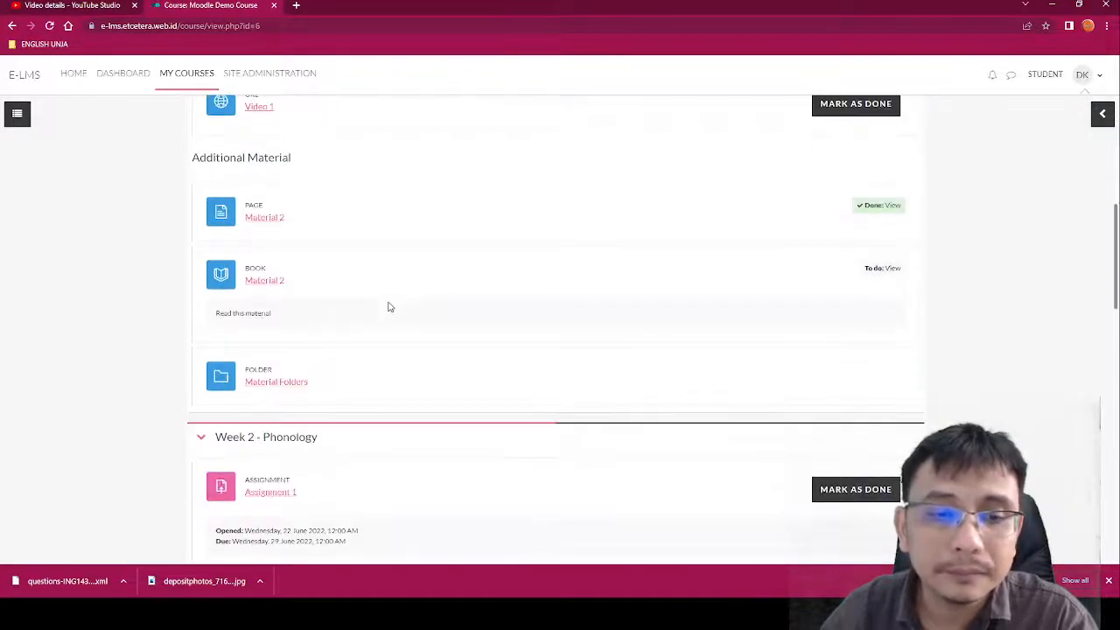
scroll(260, 423, "down", 2)
scroll(260, 423, "down", 5)
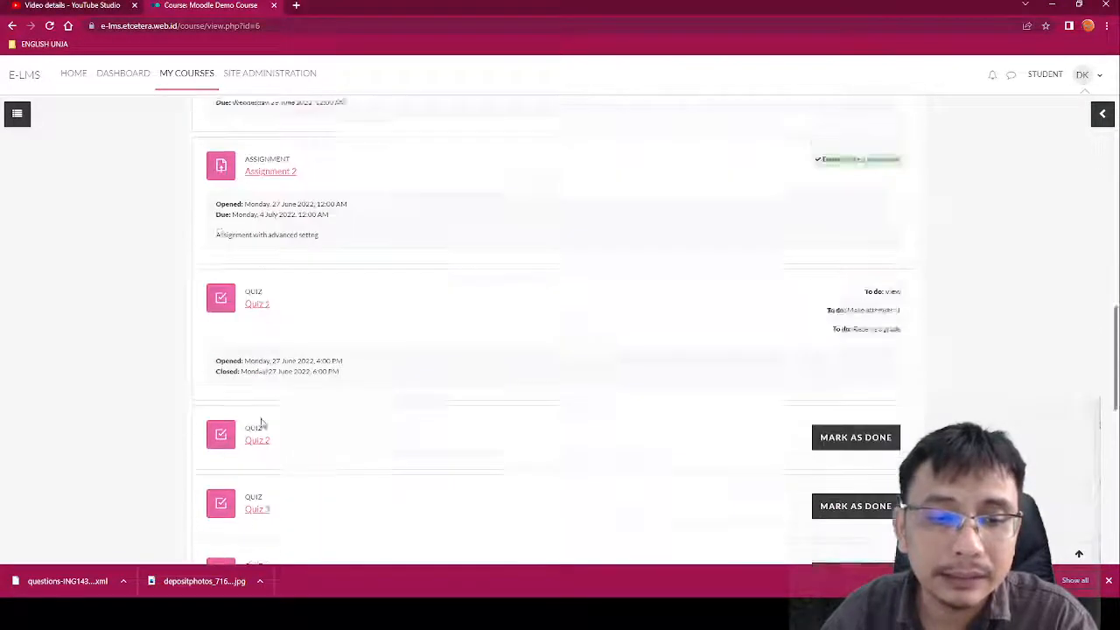
scroll(306, 437, "down", 2)
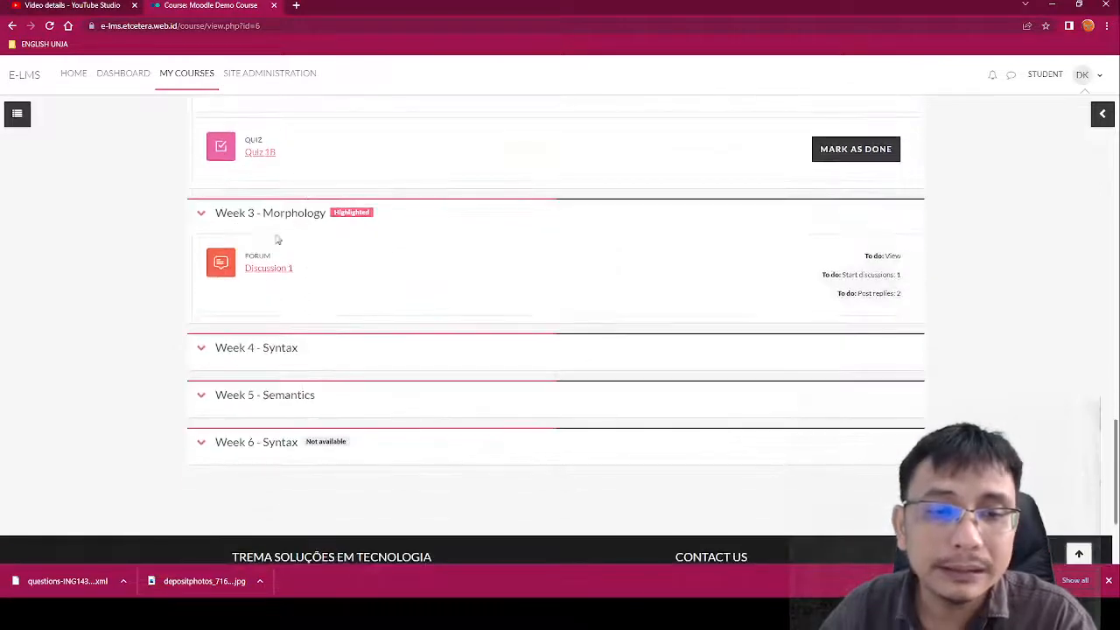
left_click(269, 269)
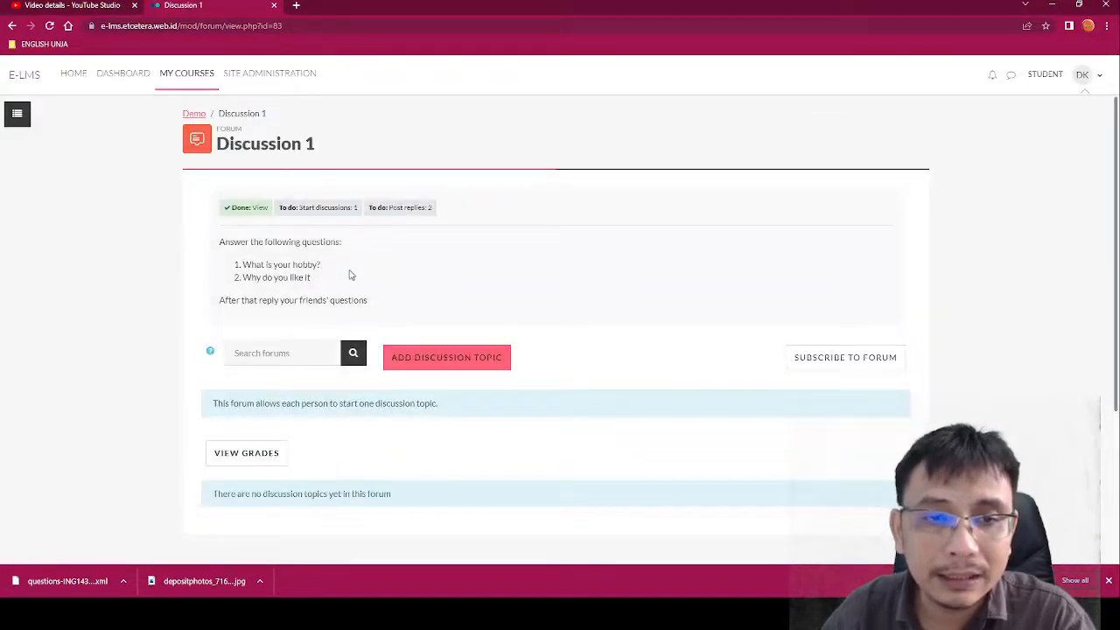
left_click_drag(342, 284, 199, 267)
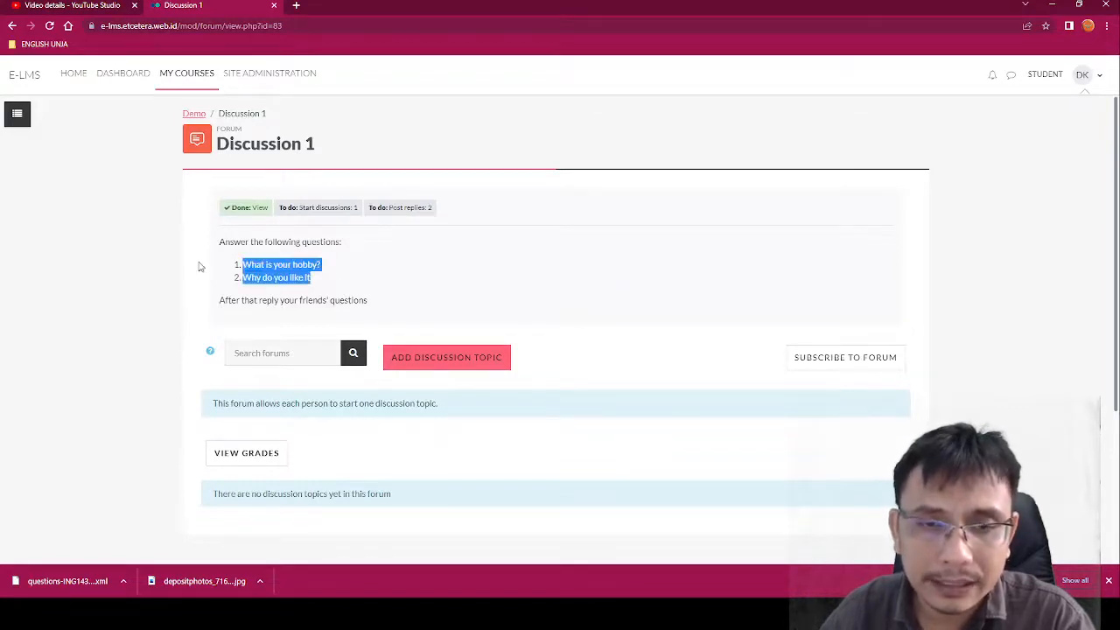
left_click(610, 362)
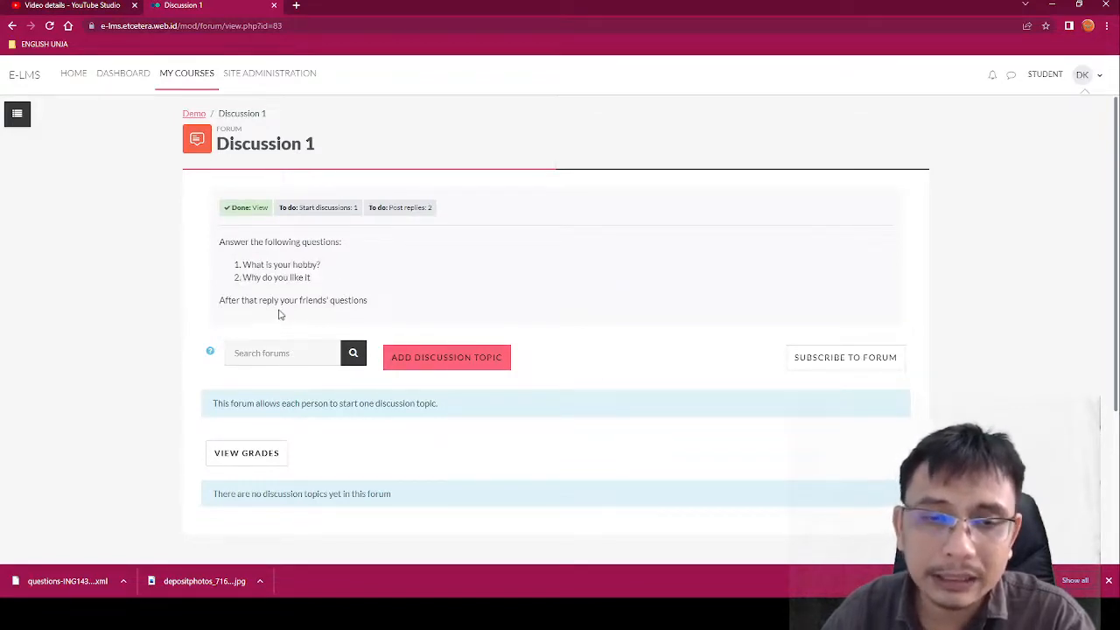
- Start a new discussion topic whose subject is the student's first name followed by "'s Answer"
left_click(449, 363)
scroll(475, 415, "down", 1)
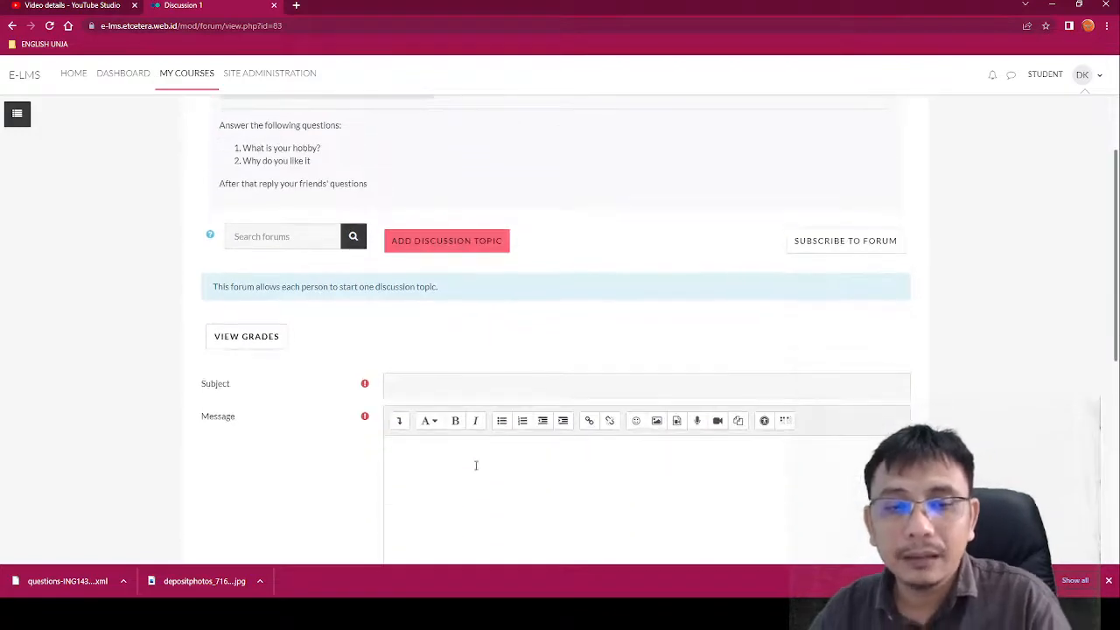
left_click(453, 385)
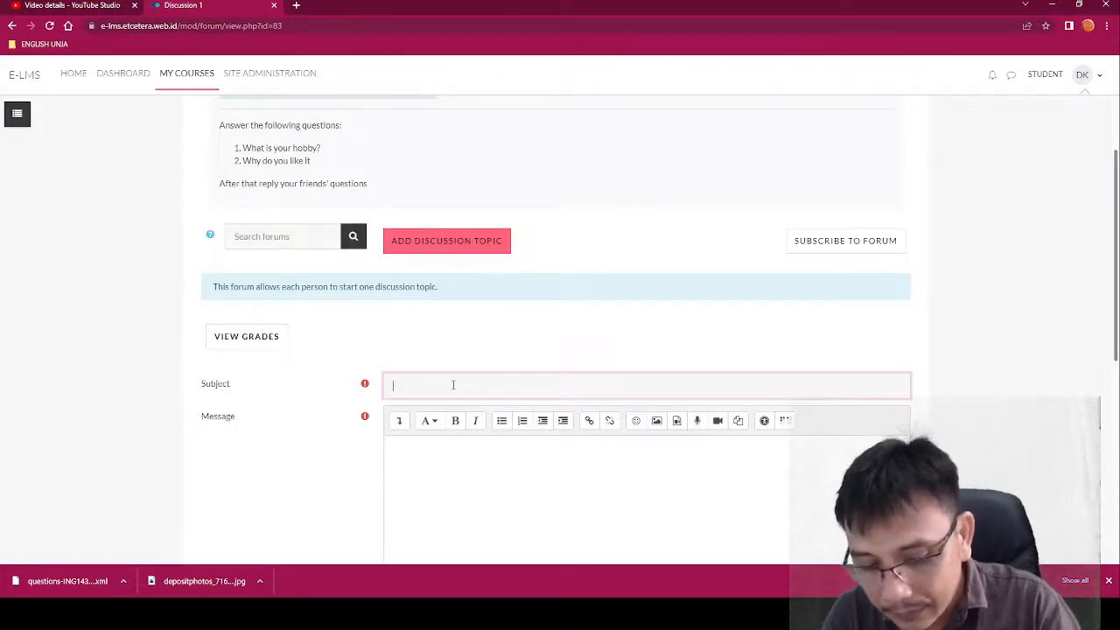
type("Answer")
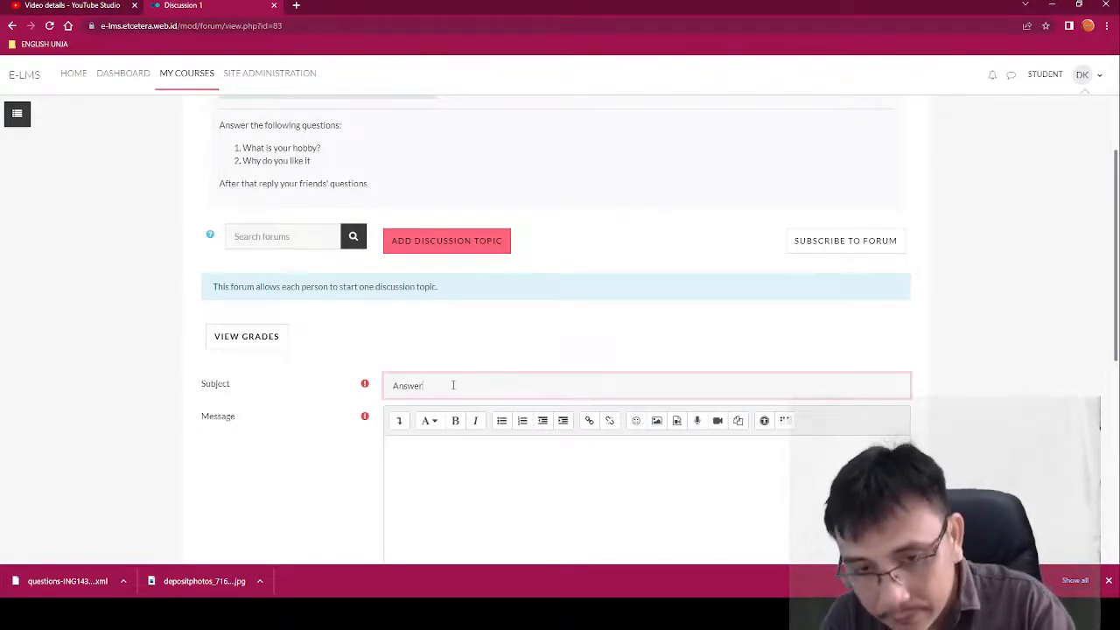
key("ctrl+a")
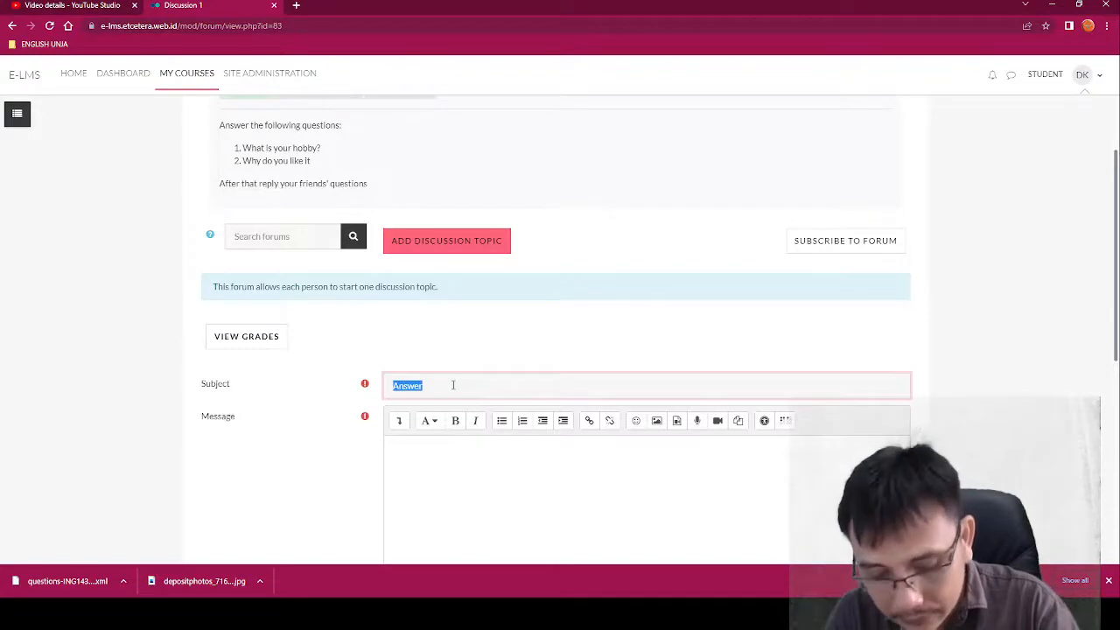
type("Dedy H")
key("BackSpace")
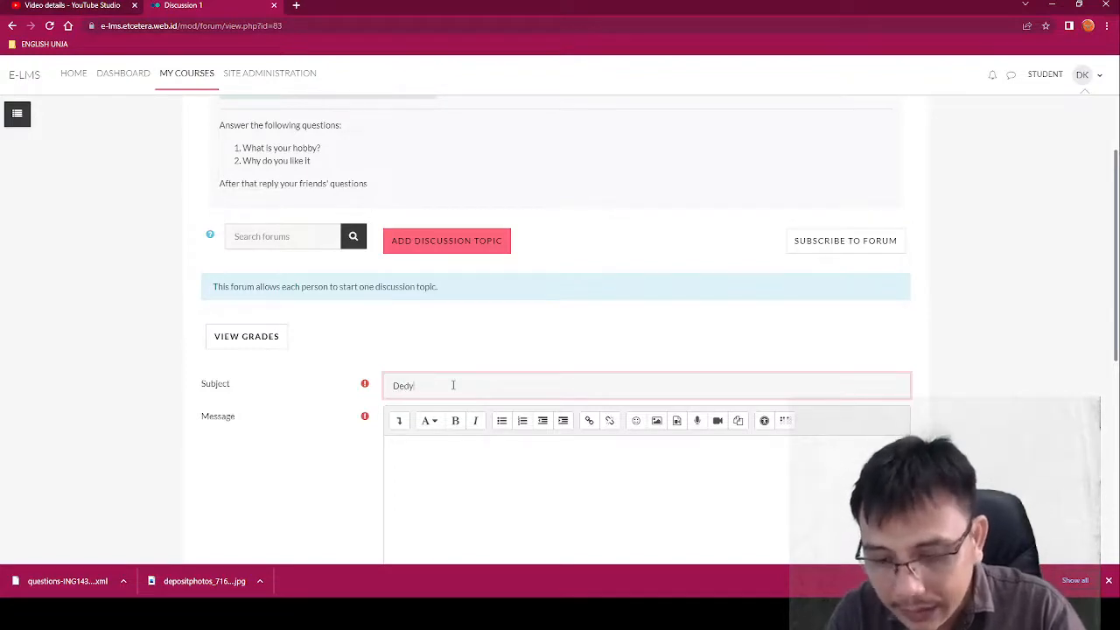
type("'s Answe")
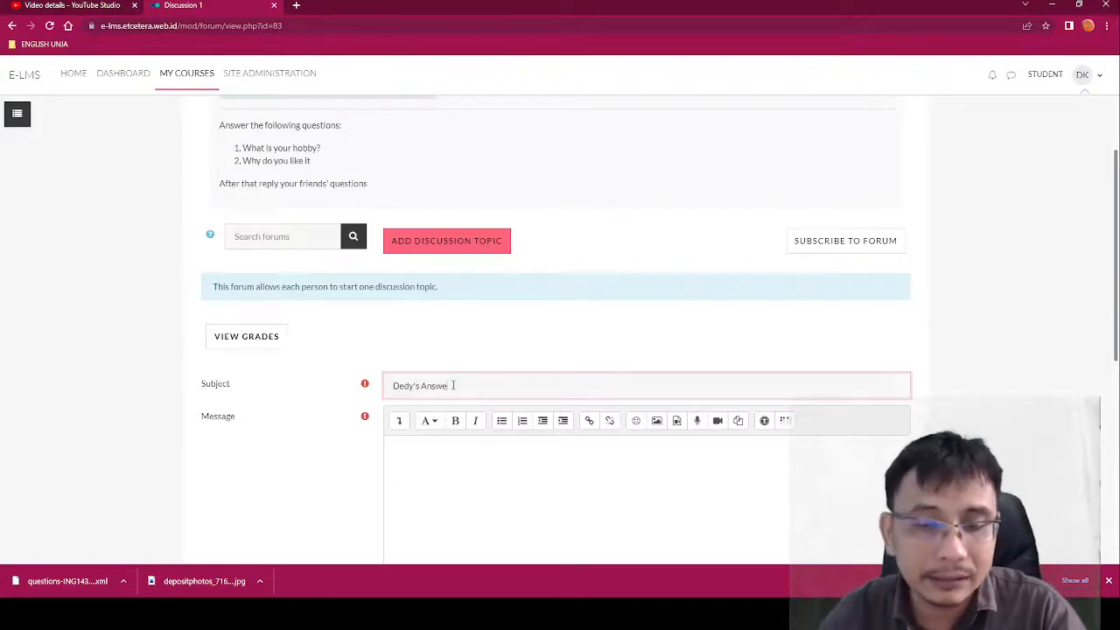
type("r")
- Write "I really like reading because I think reading can broaden my views" as the topic's message and post it to the forum
scroll(454, 429, "down", 1)
left_click(466, 405)
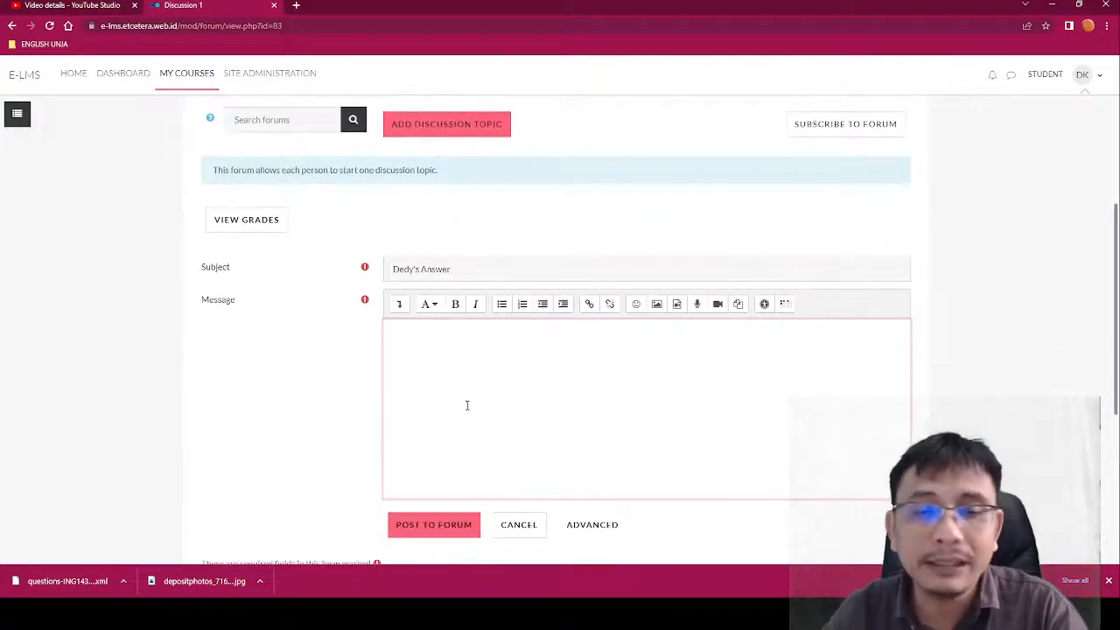
scroll(466, 379, "up", 1)
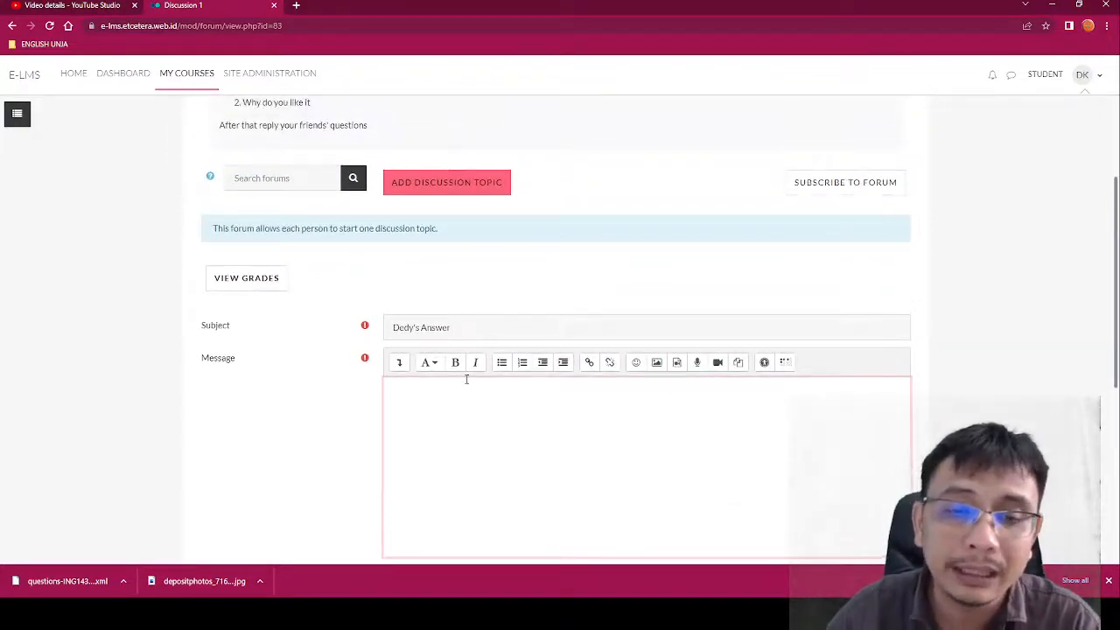
scroll(478, 388, "up", 2)
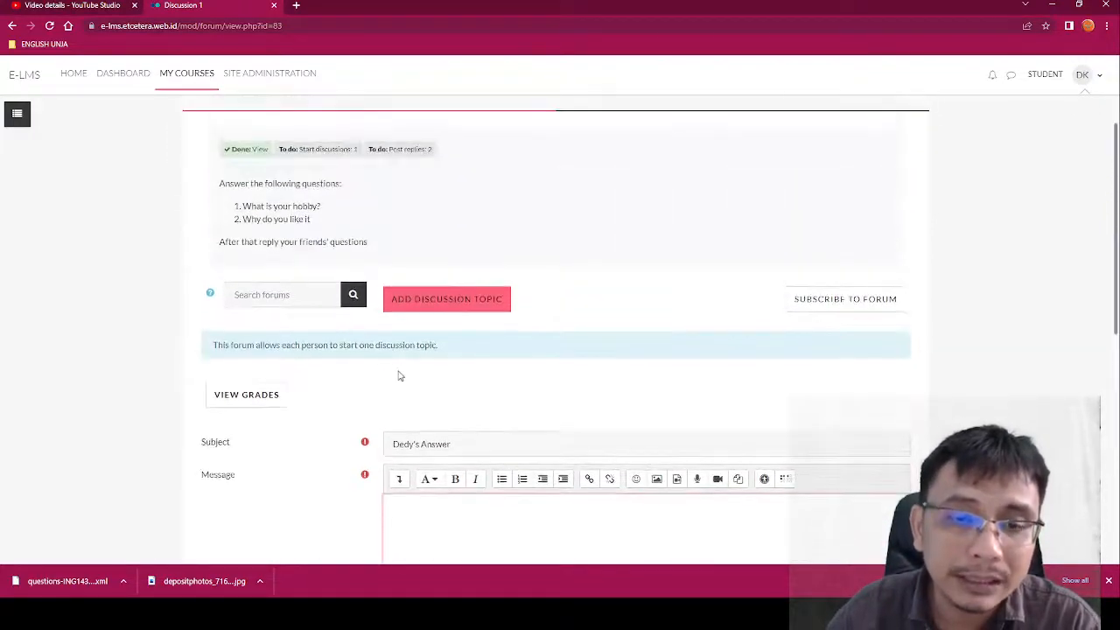
scroll(398, 376, "down", 3)
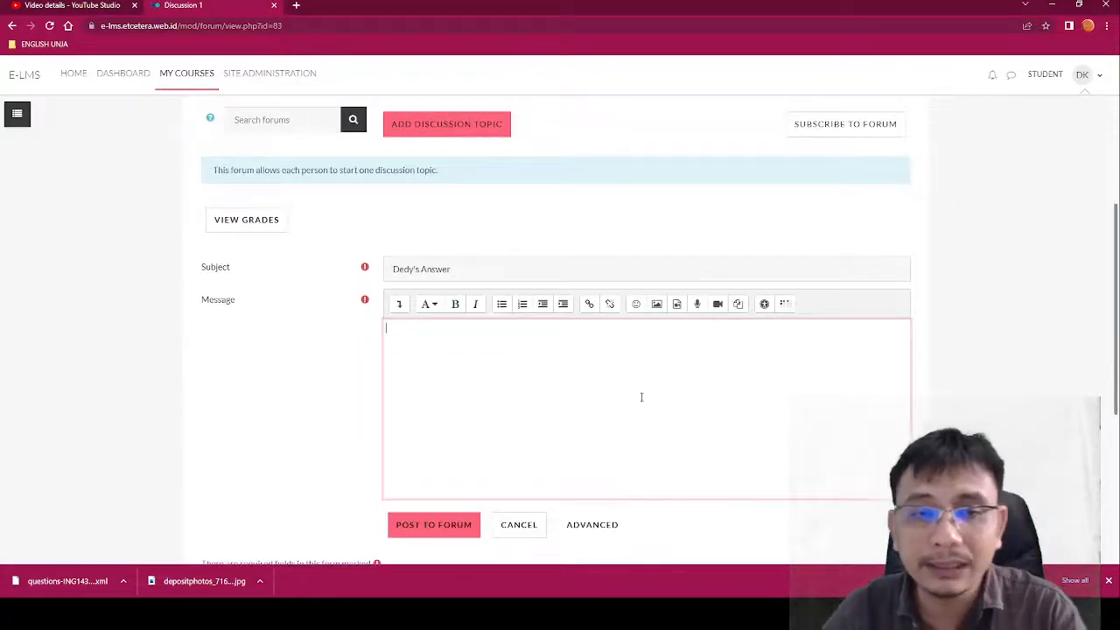
scroll(640, 395, "up", 3)
scroll(640, 403, "down", 3)
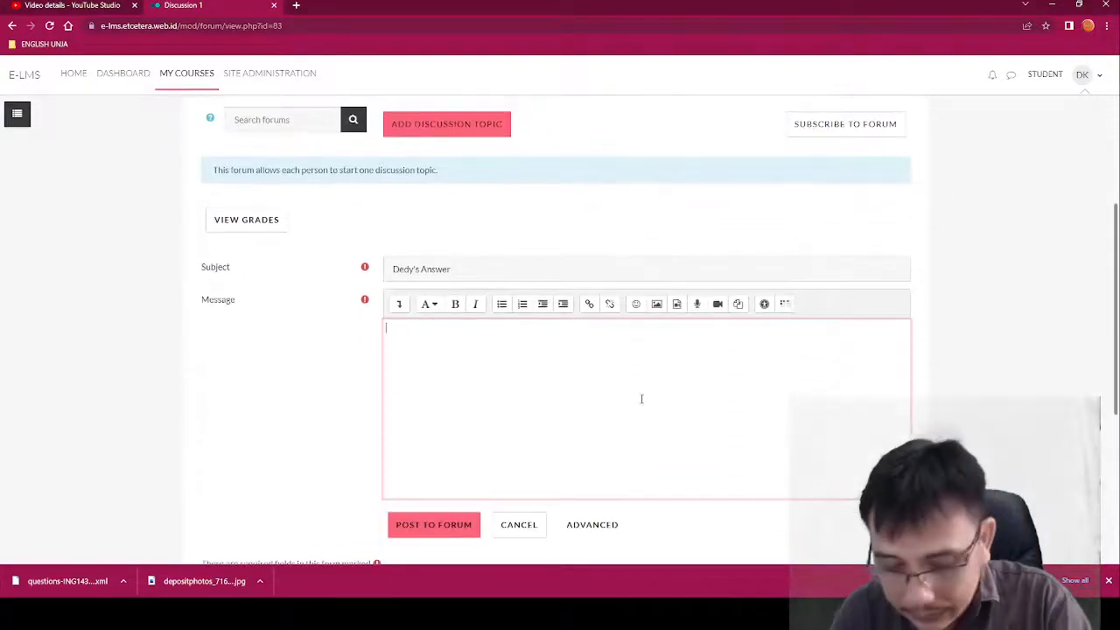
left_click(641, 400)
type("I reall")
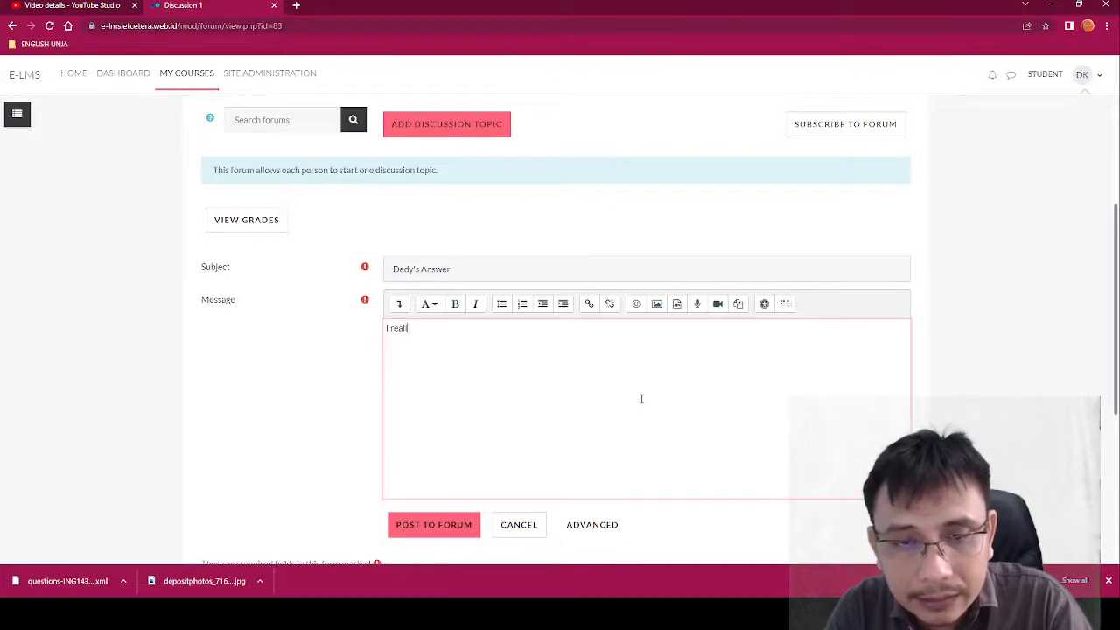
type("y like read")
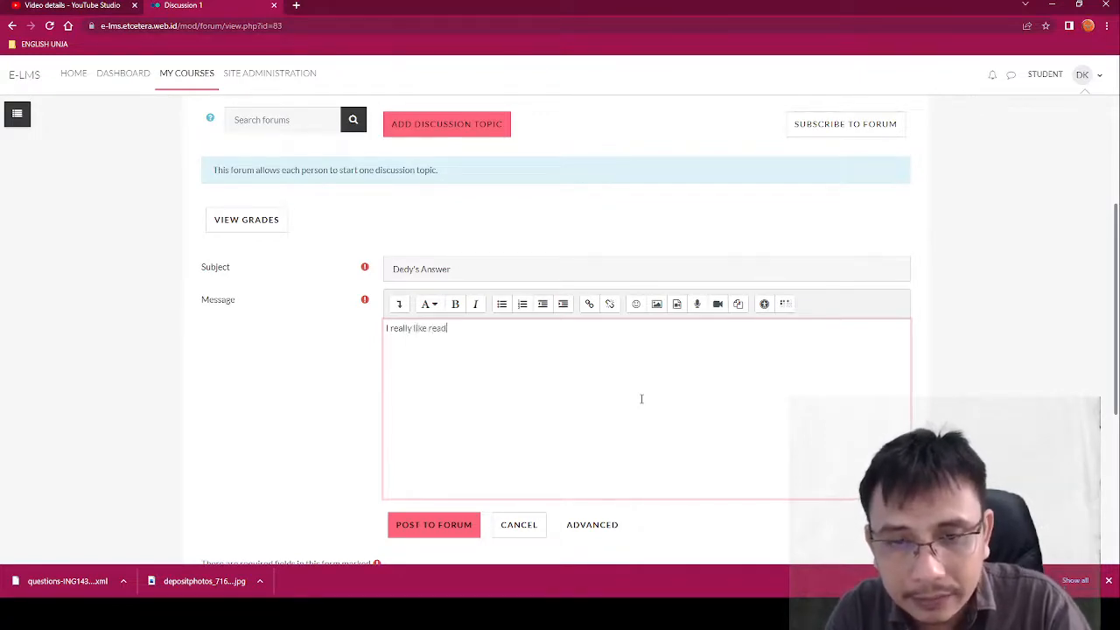
type("ing because")
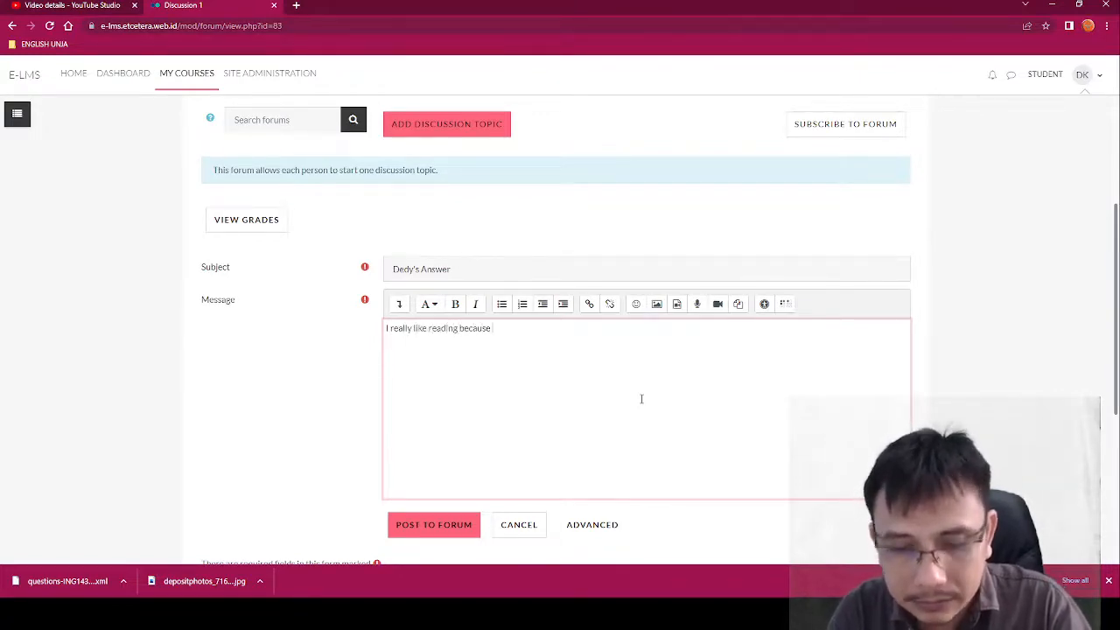
type(" I think")
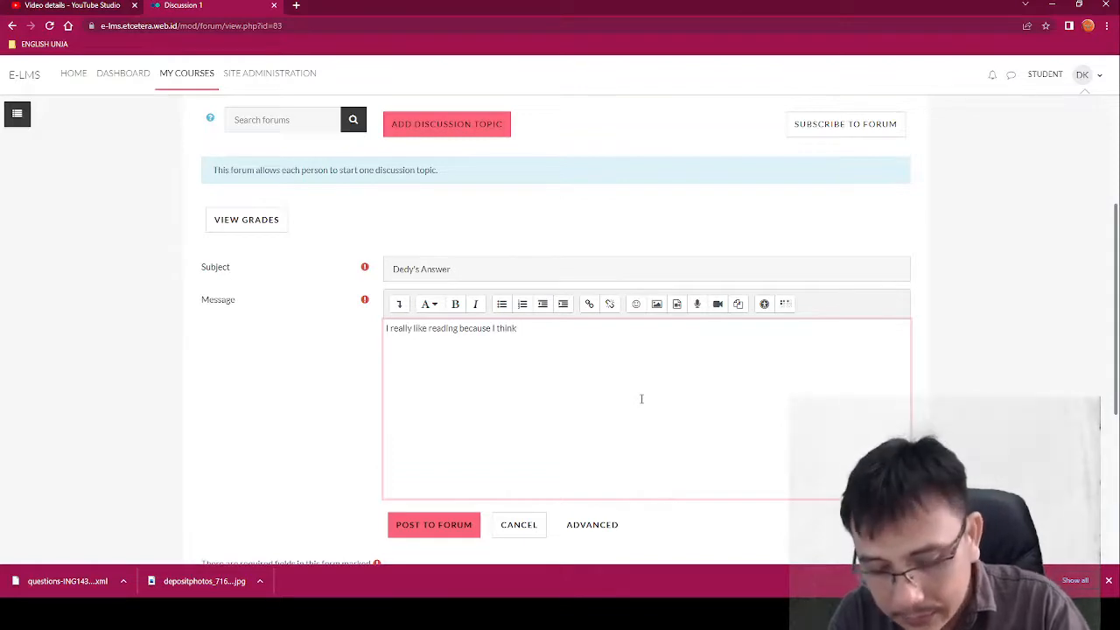
type(" reading can")
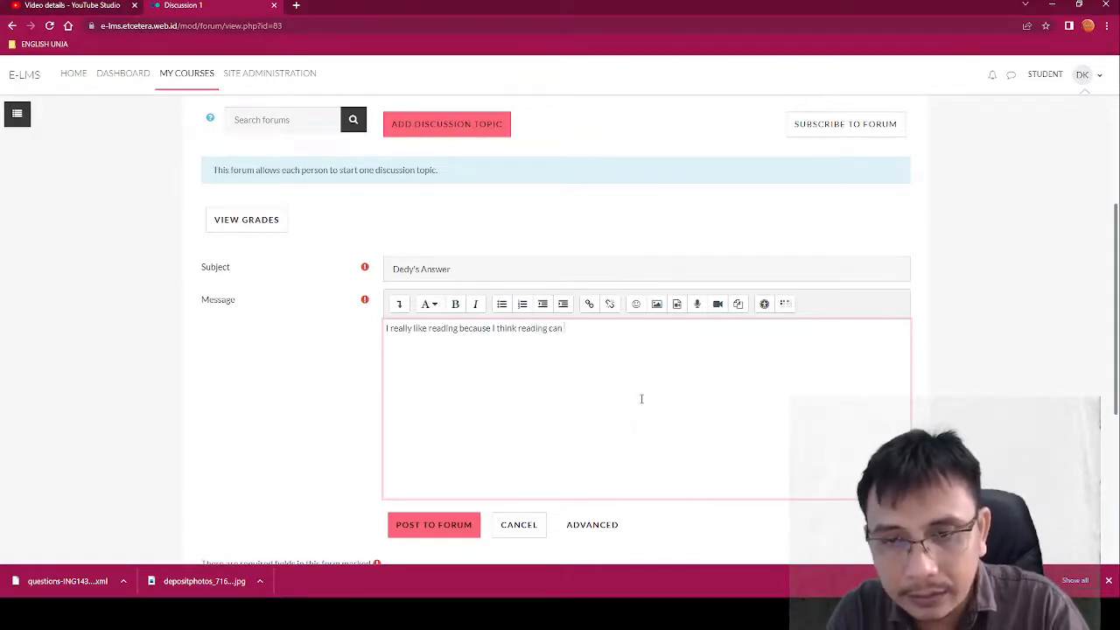
type(" broade")
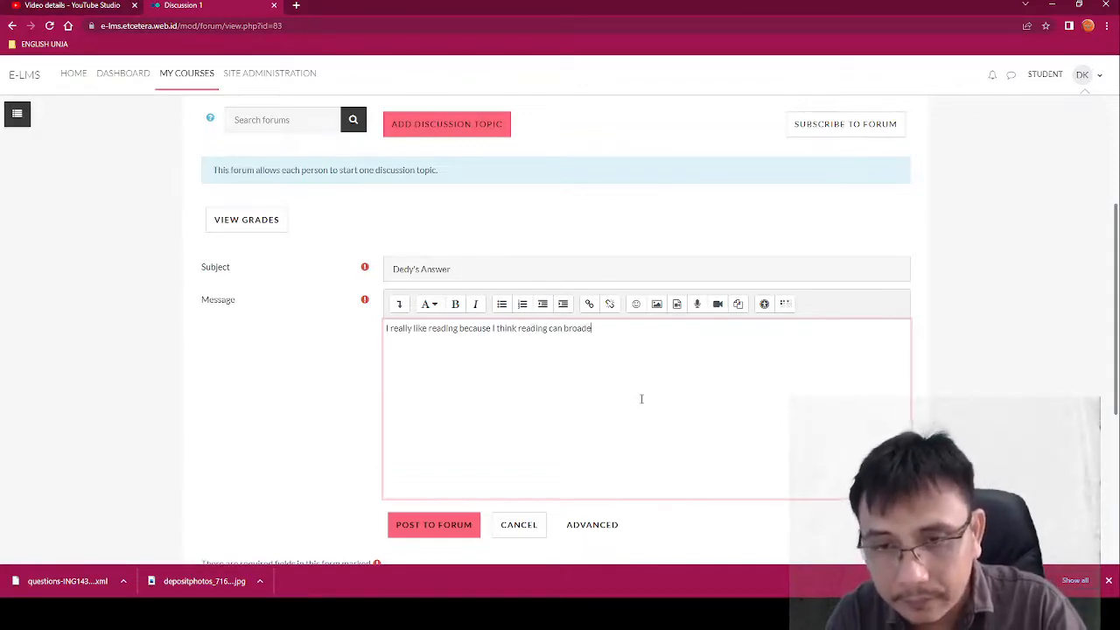
type("n my views")
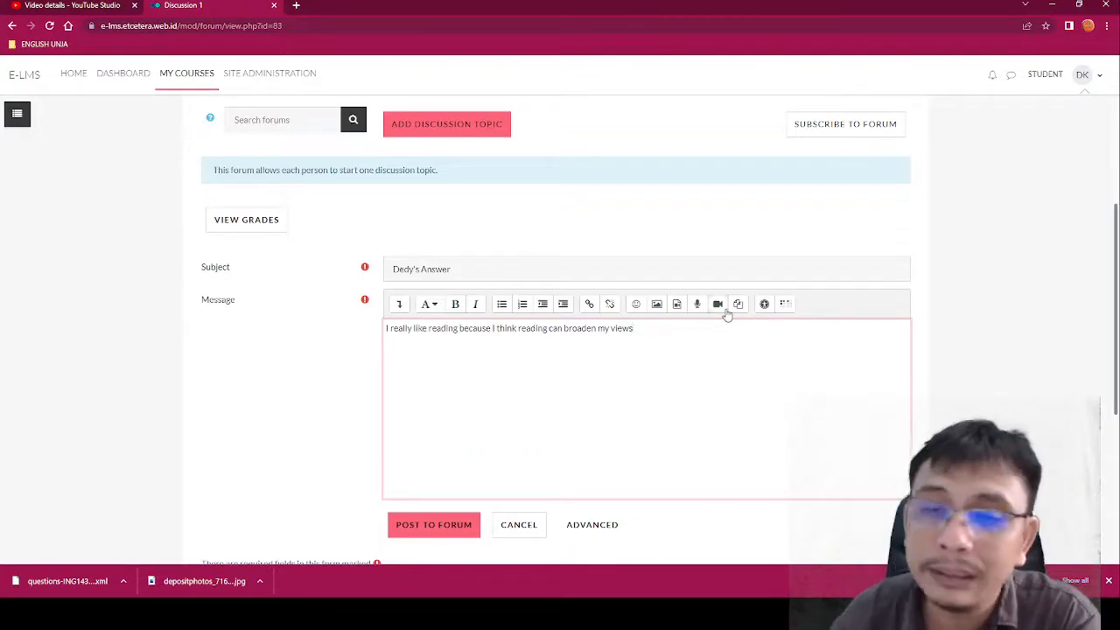
left_click(448, 525)
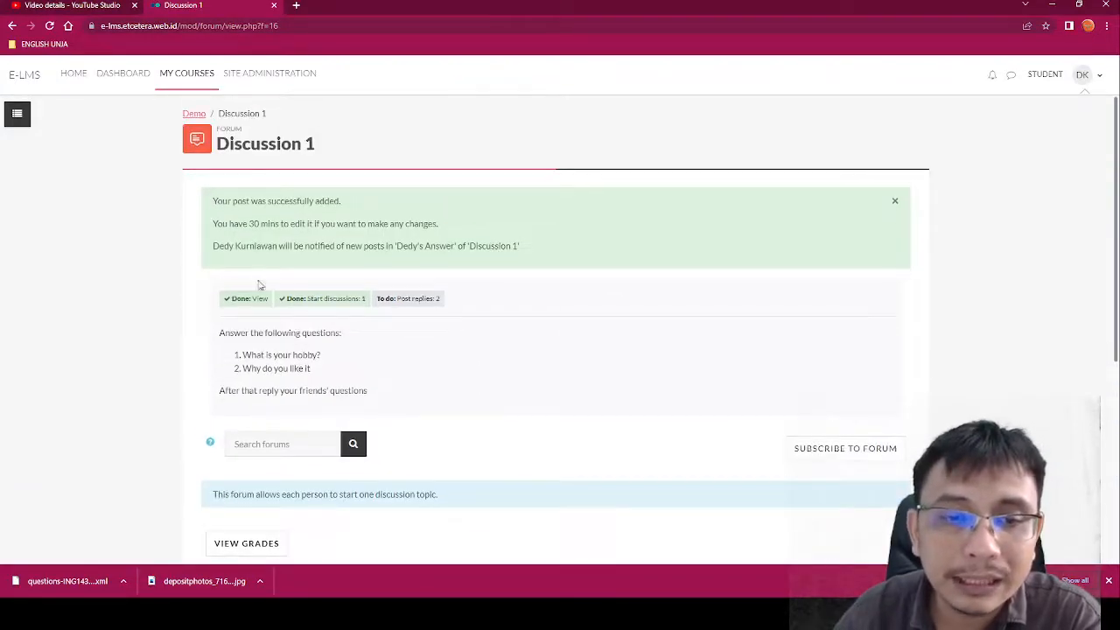
- Check the forum's completion conditions and discussion list, and open the newly posted topic
scroll(350, 289, "down", 2)
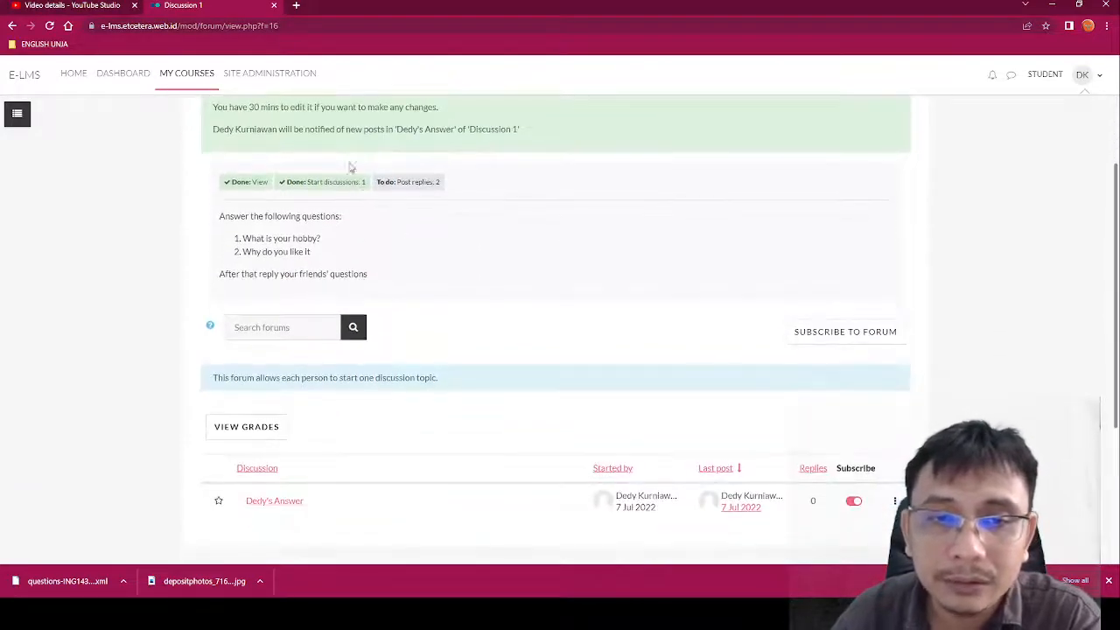
scroll(366, 199, "down", 3)
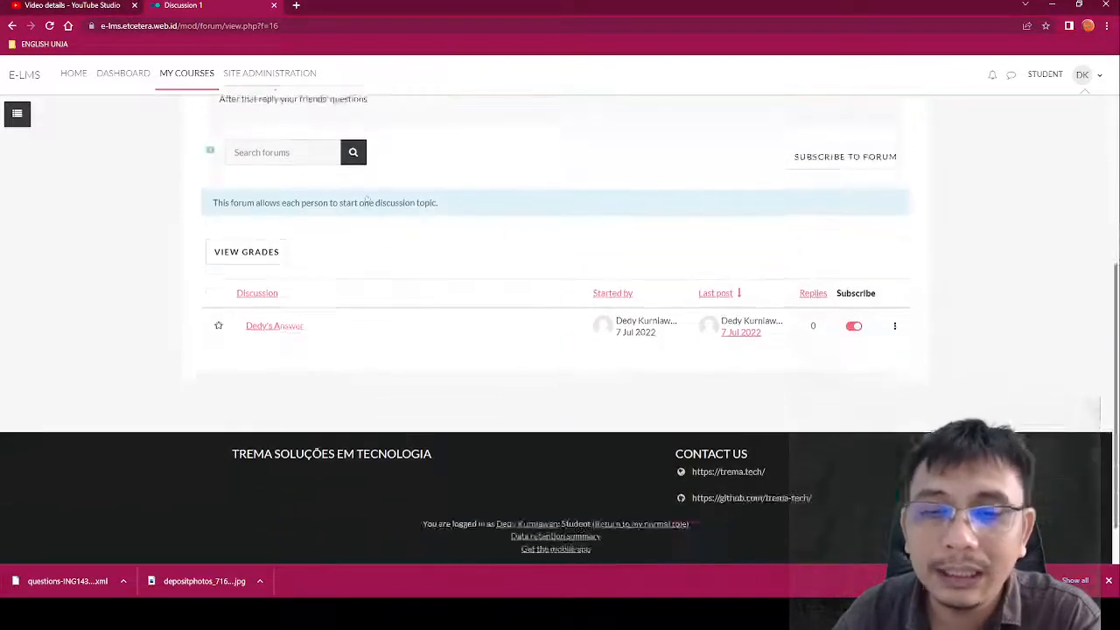
scroll(358, 182, "up", 3)
scroll(479, 224, "down", 1)
scroll(479, 224, "down", 2)
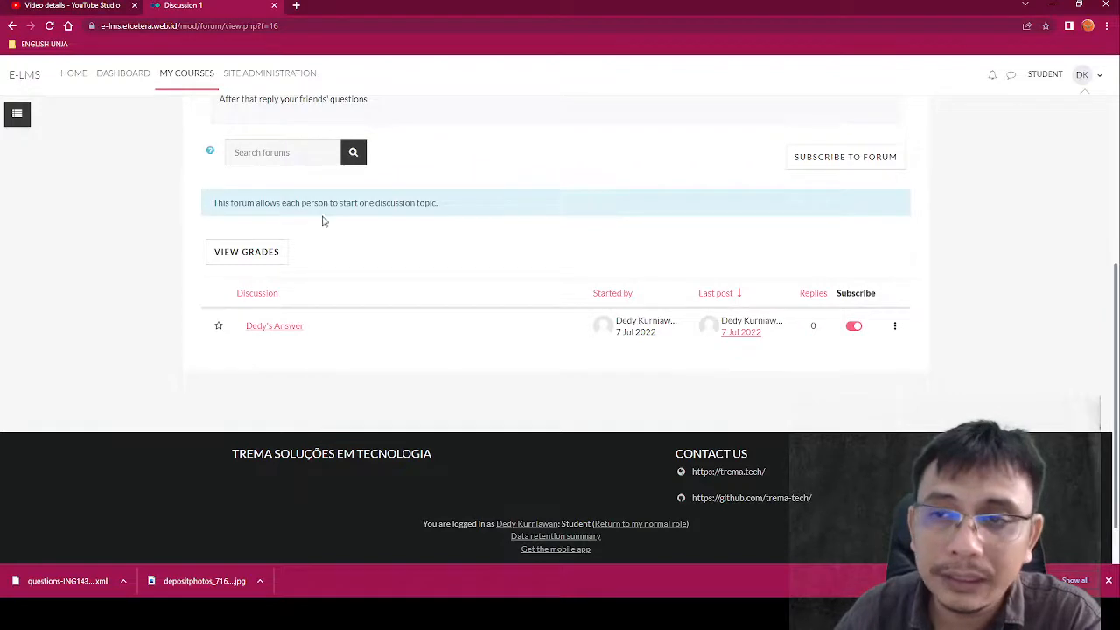
left_click(276, 326)
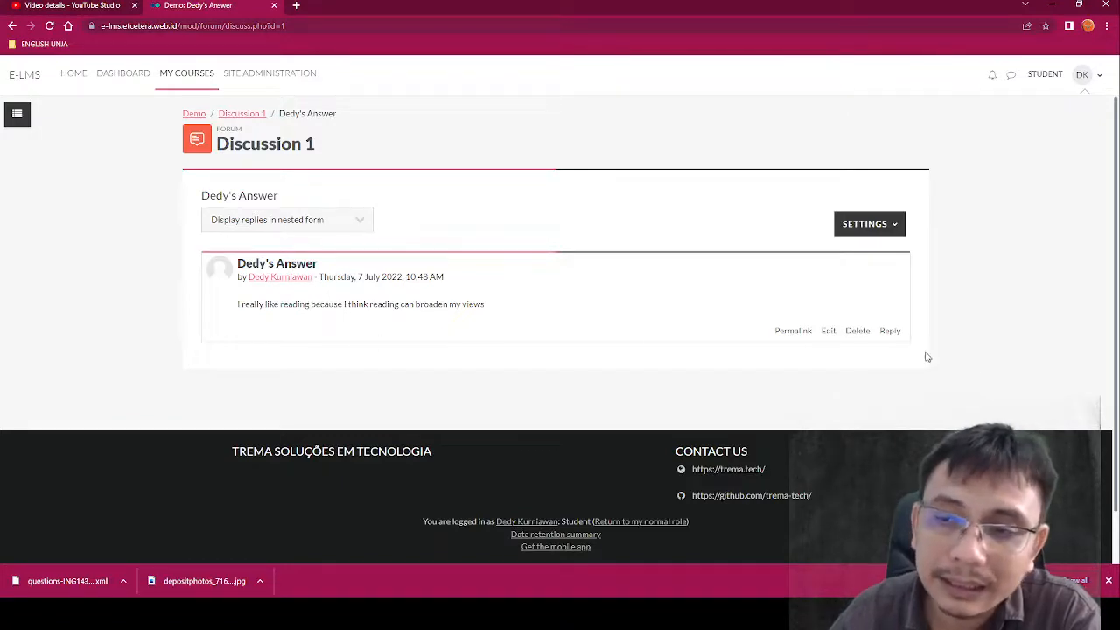
- Post the reply "Interesting" to the topic's opening post
left_click(890, 331)
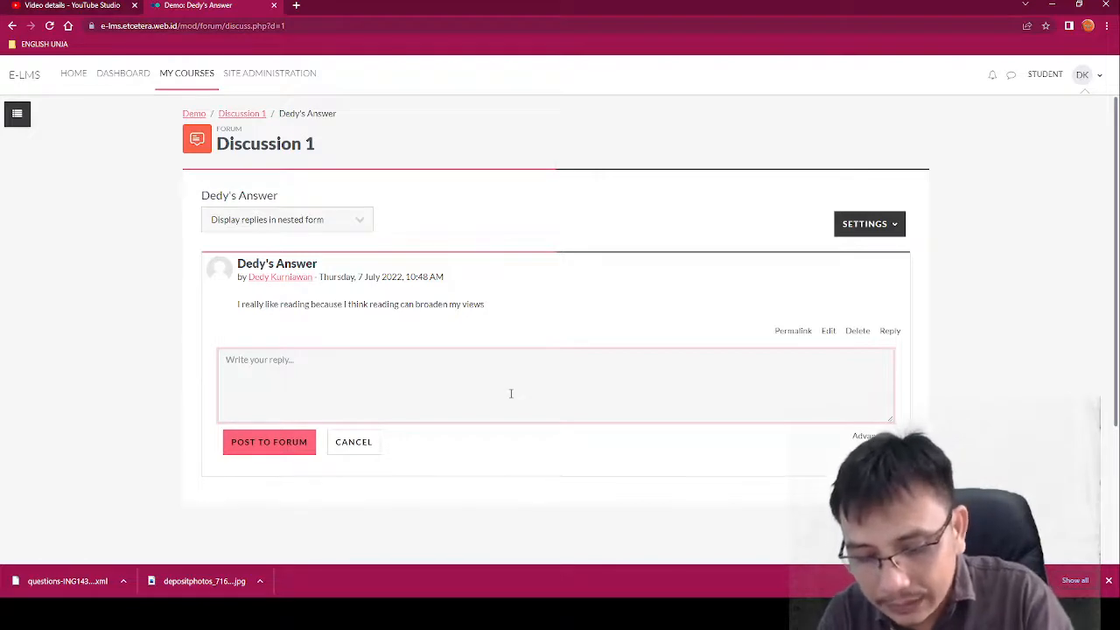
type("Int")
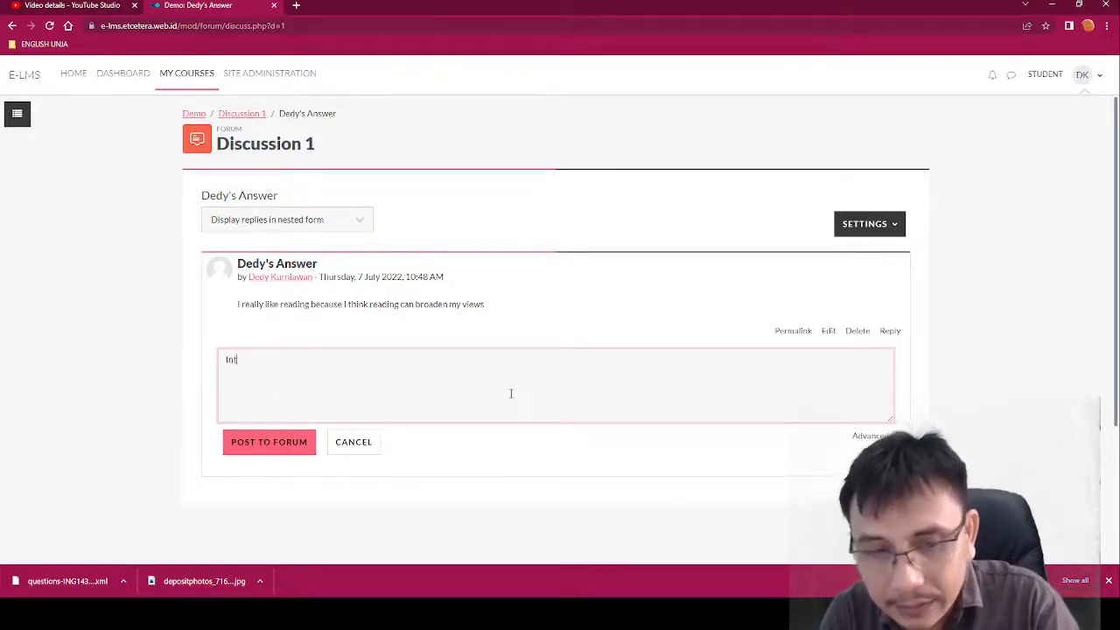
type("eresting")
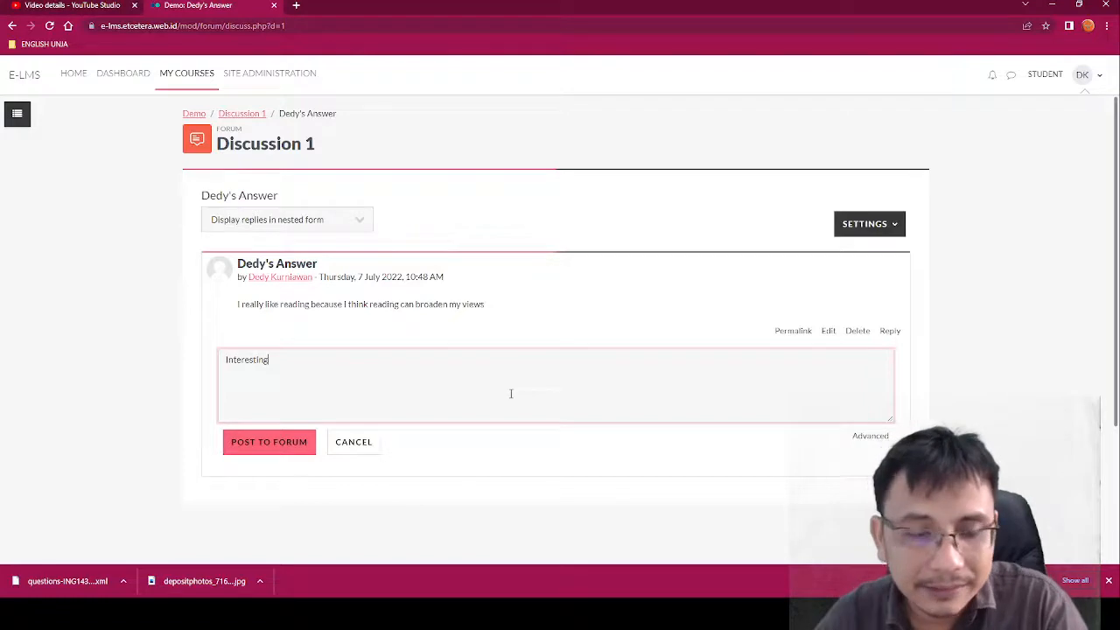
left_click(293, 446)
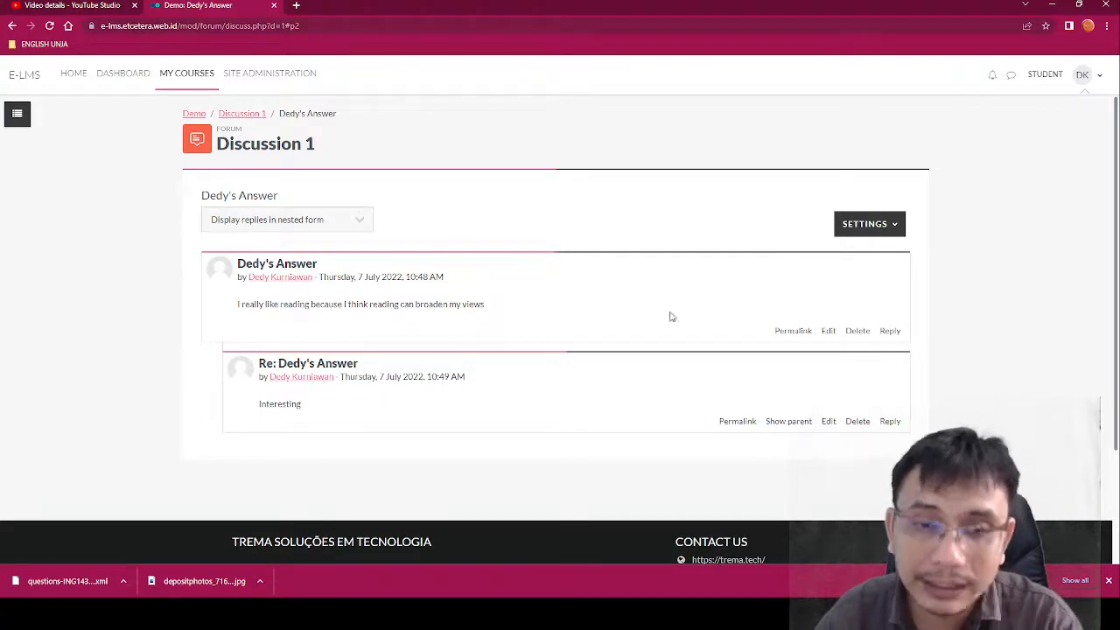
- Post the nested reply "Agree with you" under the "Interesting" reply
left_click(889, 422)
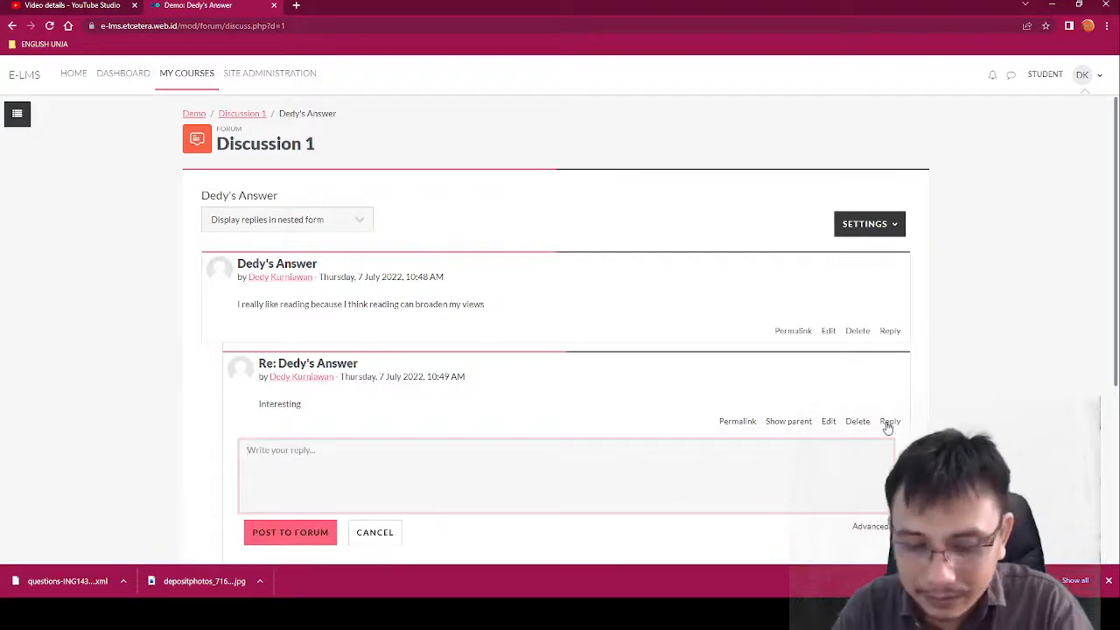
type("Agre")
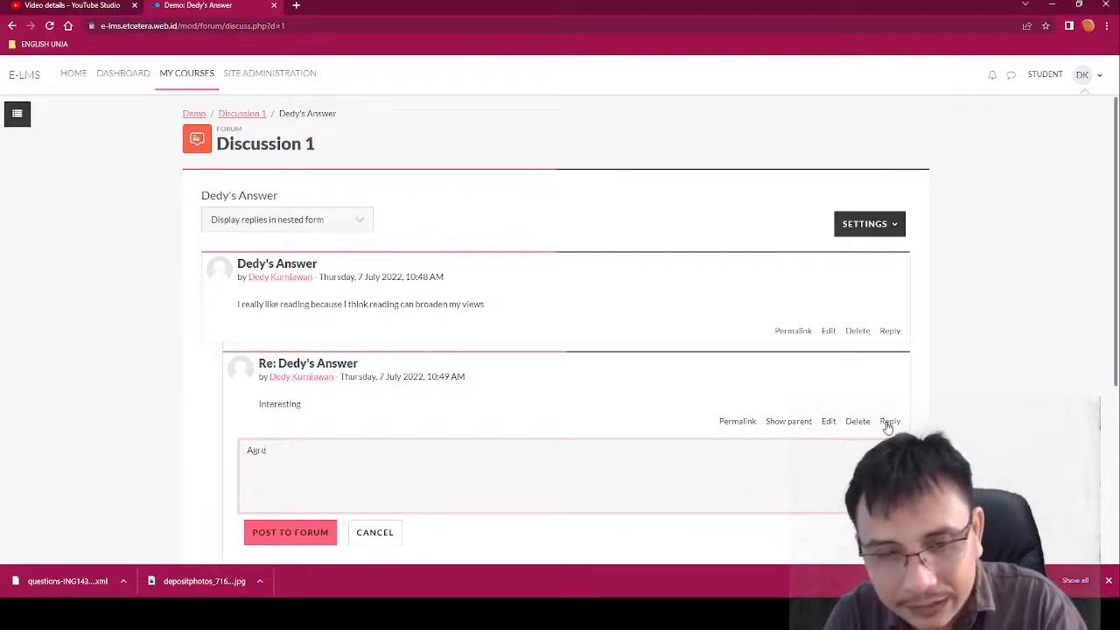
type("e wi")
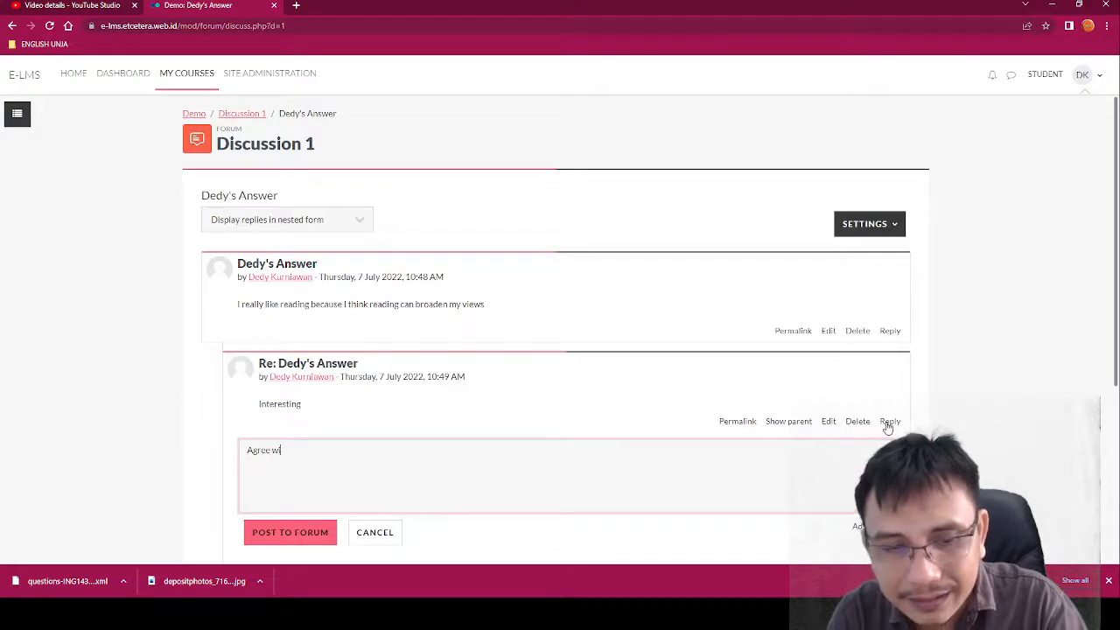
type("th you")
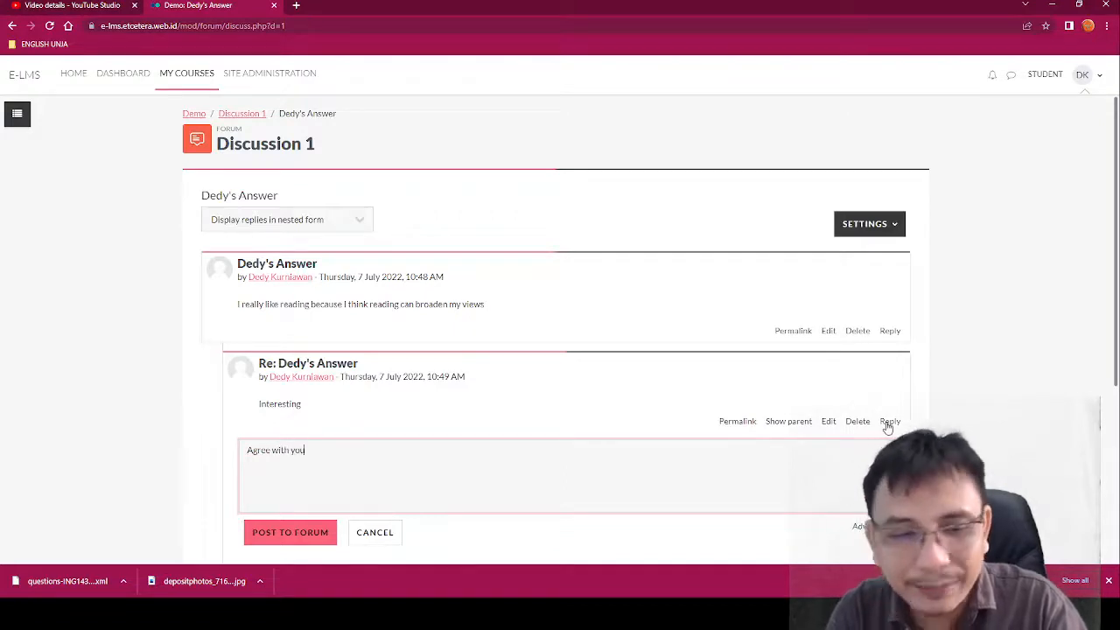
left_click(319, 532)
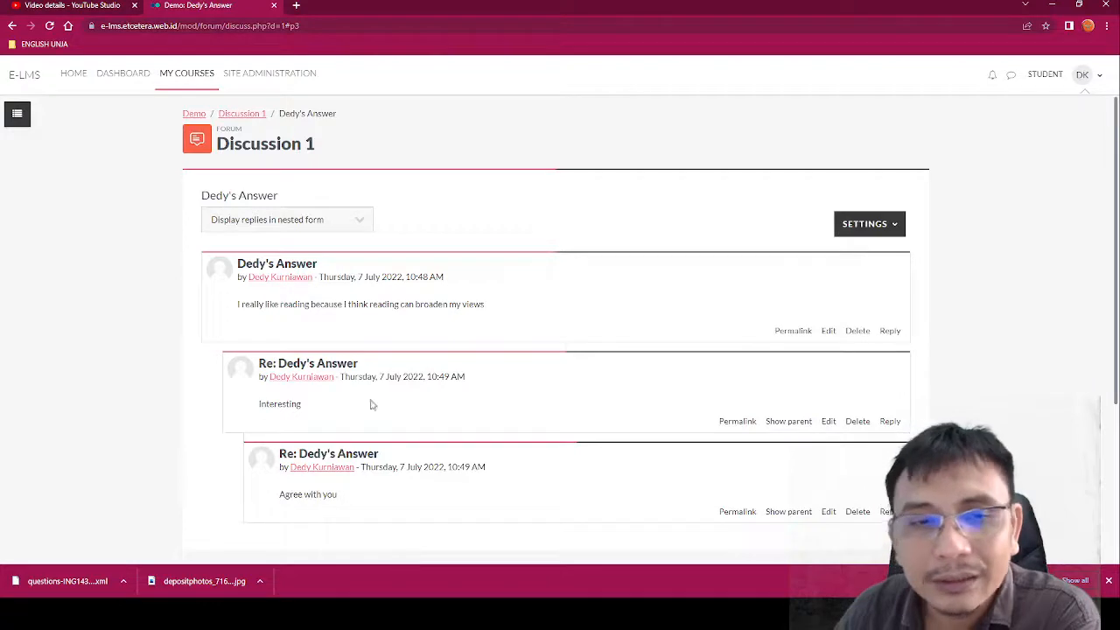
- Return to the Discussion 1 forum page and check its completion conditions and the topic's replies
left_click(261, 118)
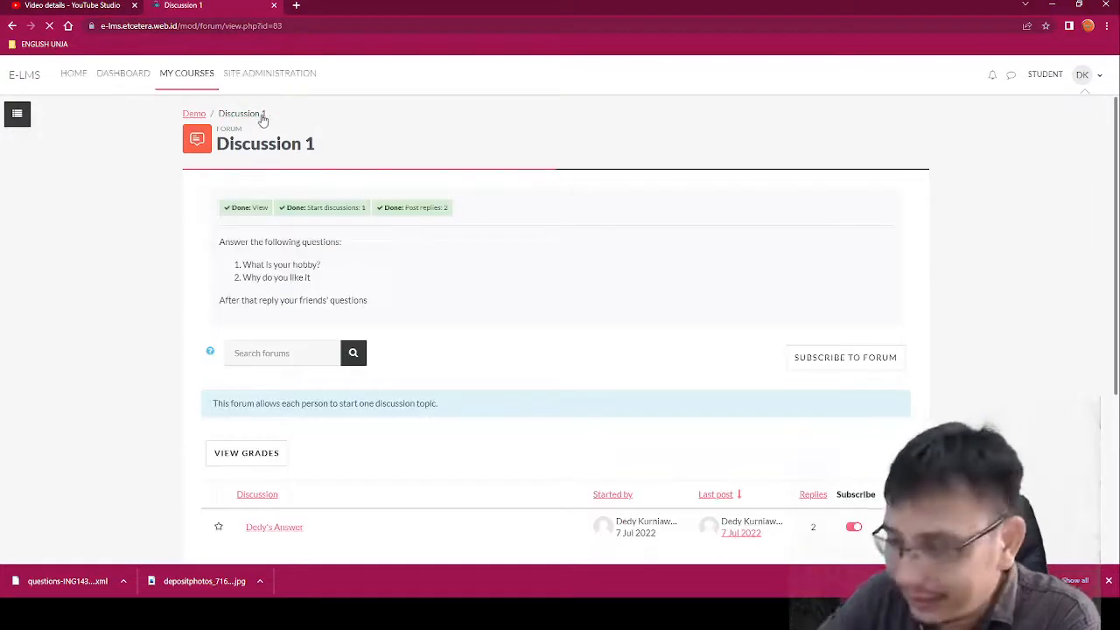
scroll(827, 235, "down", 3)
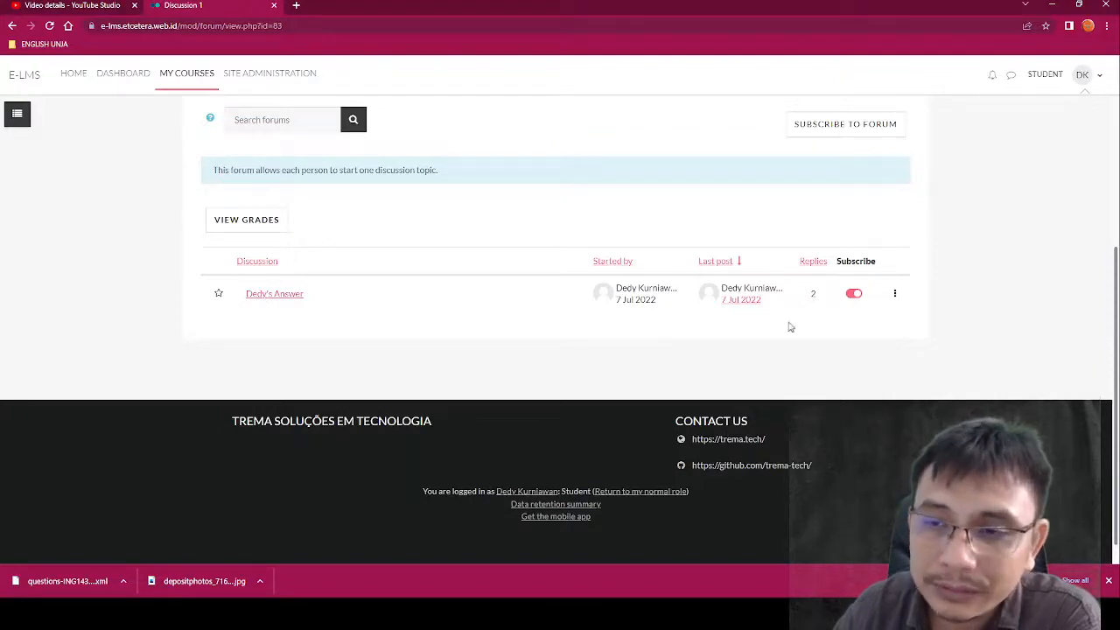
scroll(512, 157, "up", 3)
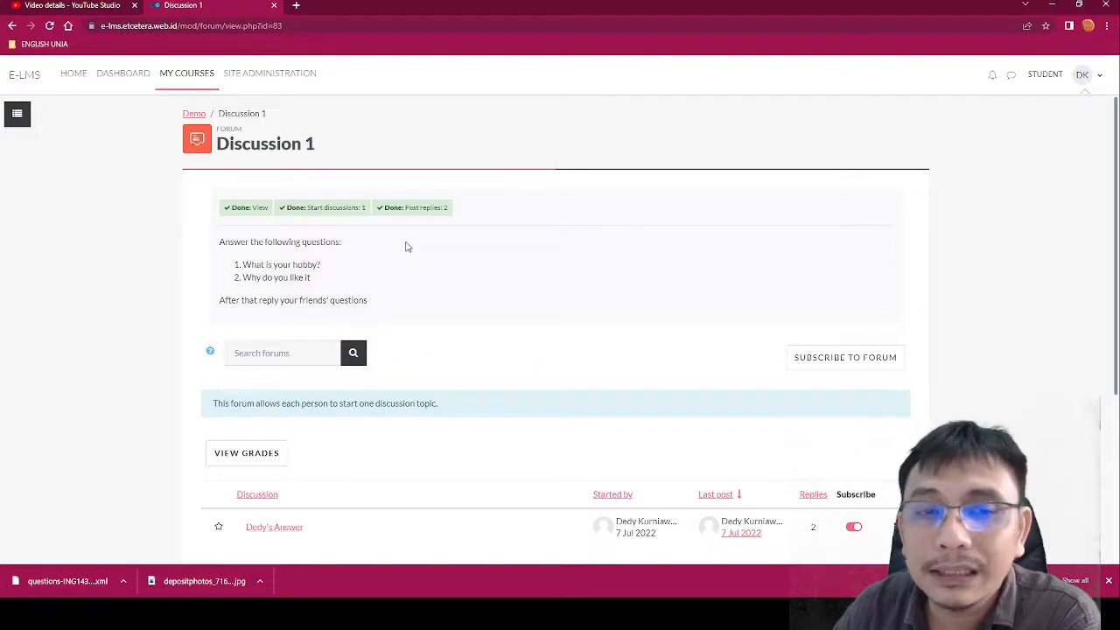
scroll(571, 203, "down", 5)
scroll(358, 157, "up", 5)
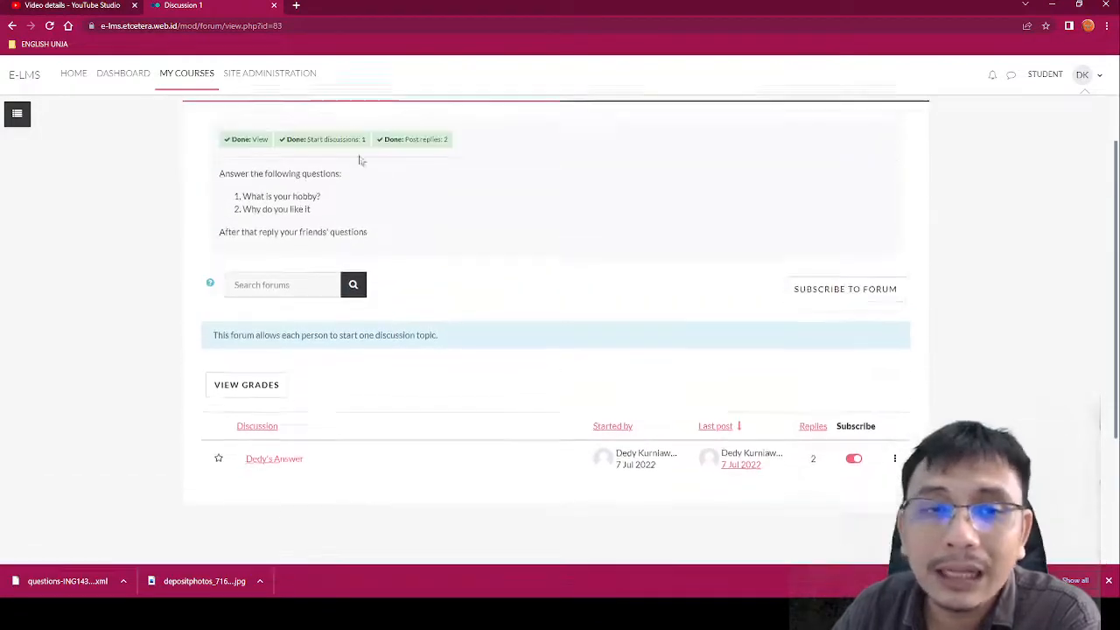